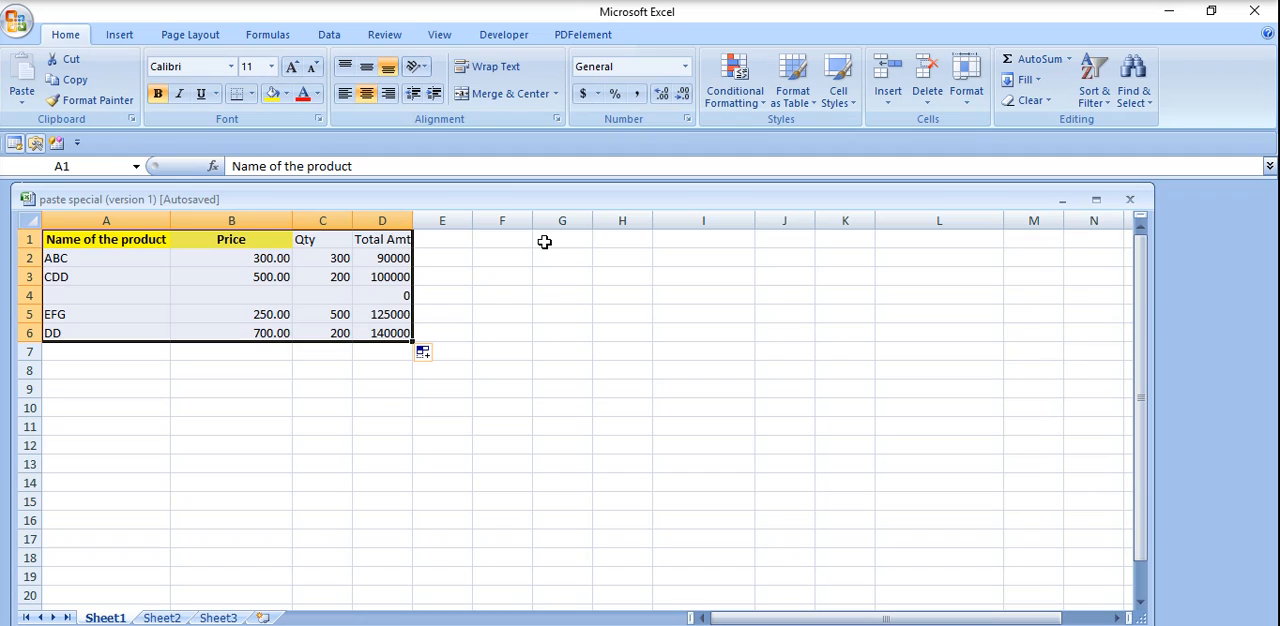
# Copy the product table in A1:D6 and paste it with everything included at G1.
pyautogui.hotkey('ctrl', 'c')
pyautogui.click(544, 239)
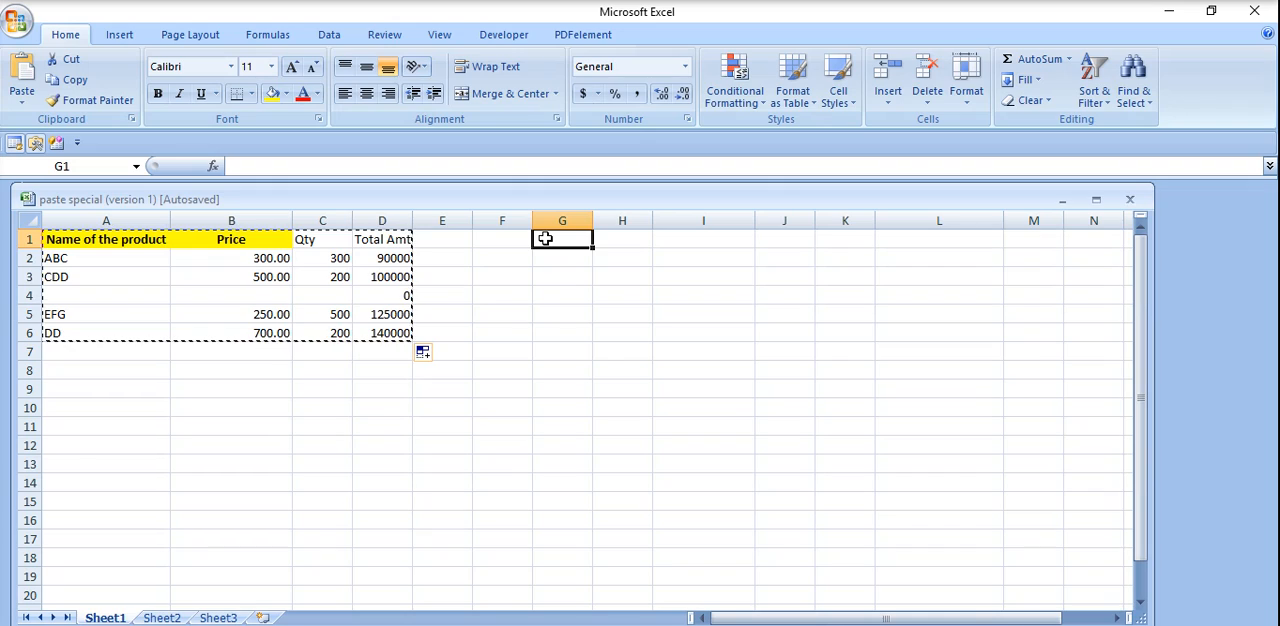
pyautogui.hotkey('ctrl', 'v')
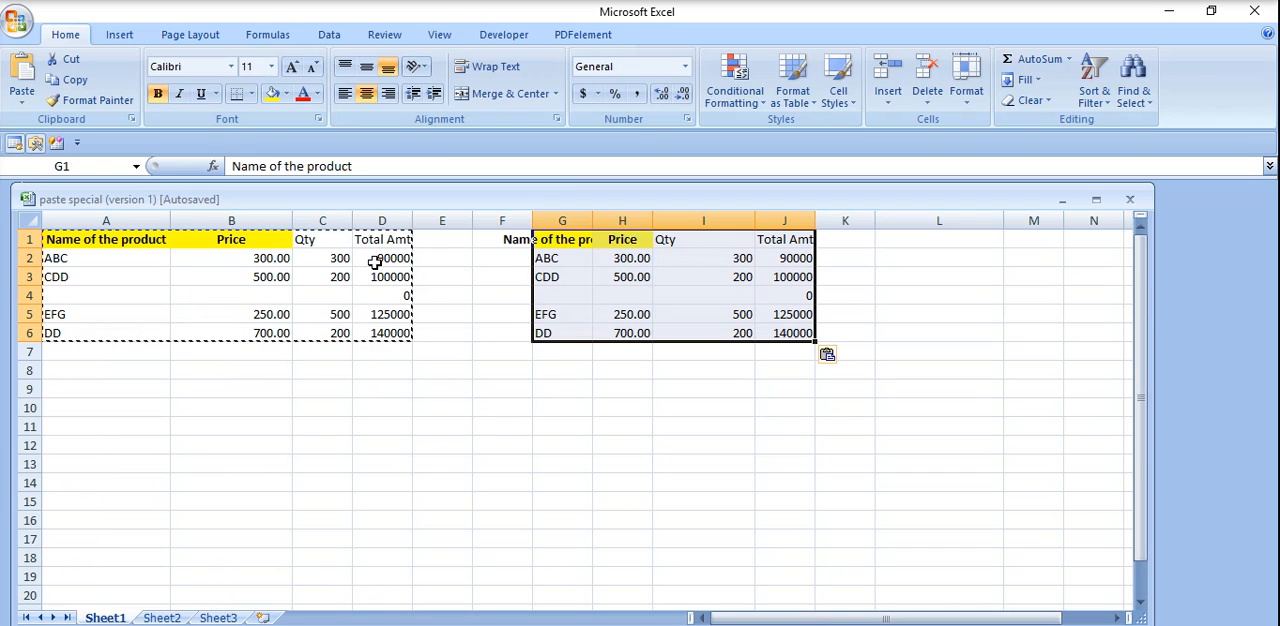
pyautogui.press('Escape')
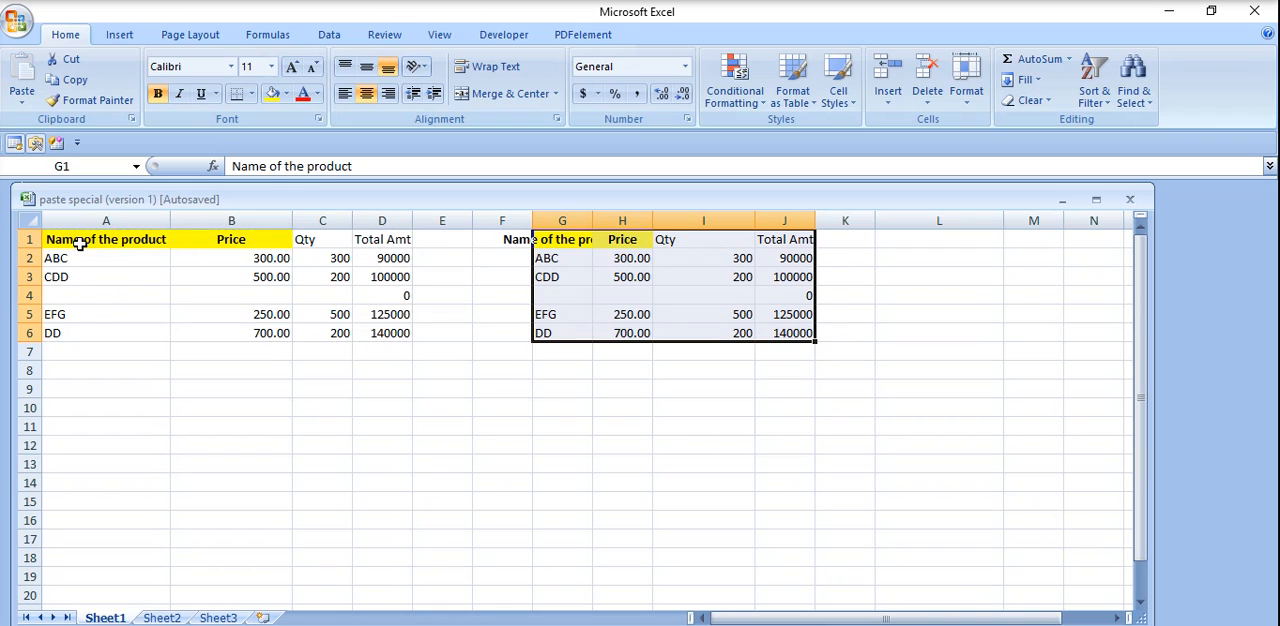
# Copy the product table in A1:D6 again and view the Paste Special options without applying any.
pyautogui.moveTo(80, 244); pyautogui.dragTo(397, 334)
pyautogui.hotkey('ctrl', 'c')
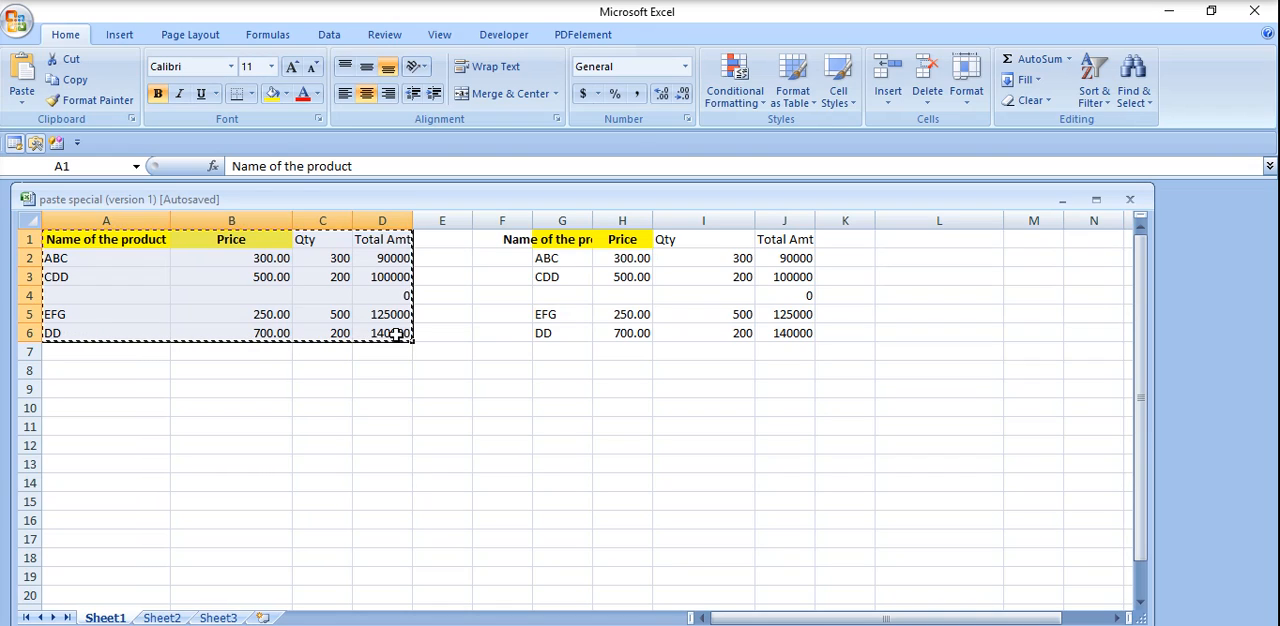
pyautogui.click(25, 101)
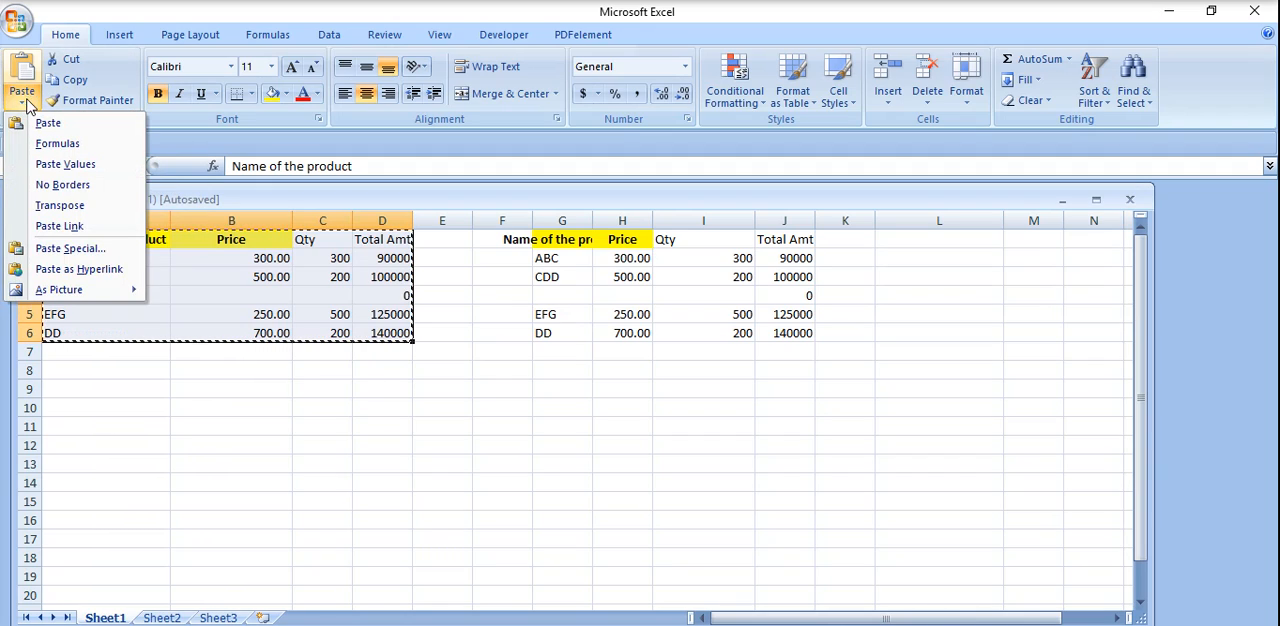
pyautogui.click(88, 250)
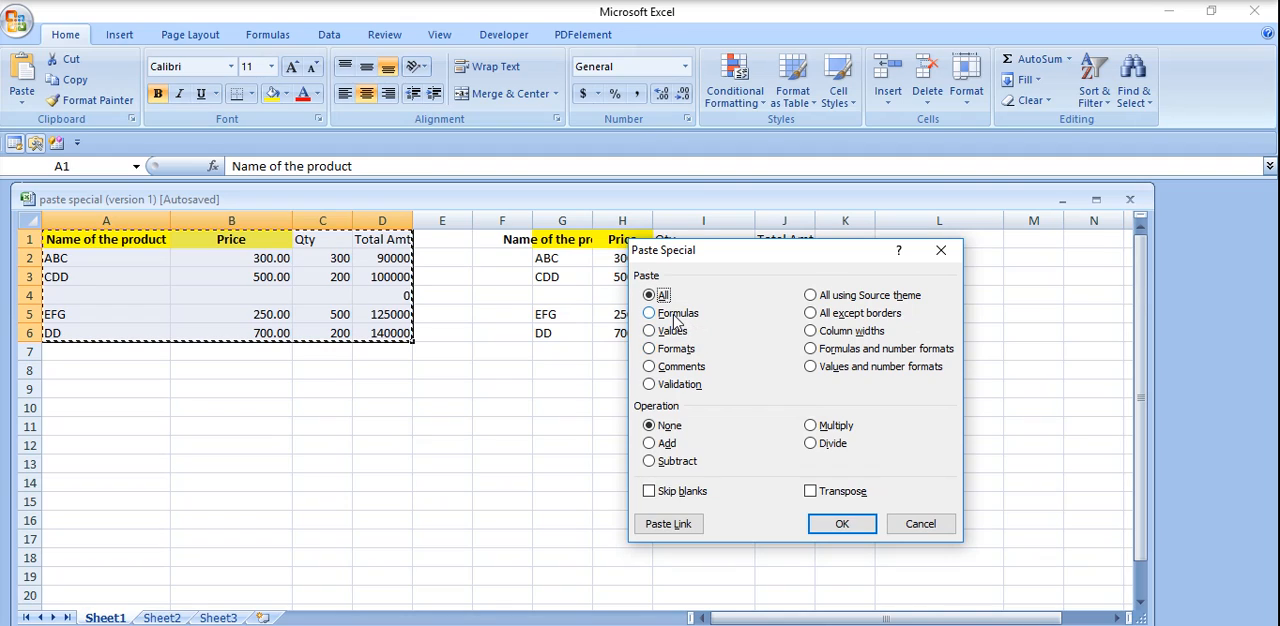
pyautogui.click(908, 535)
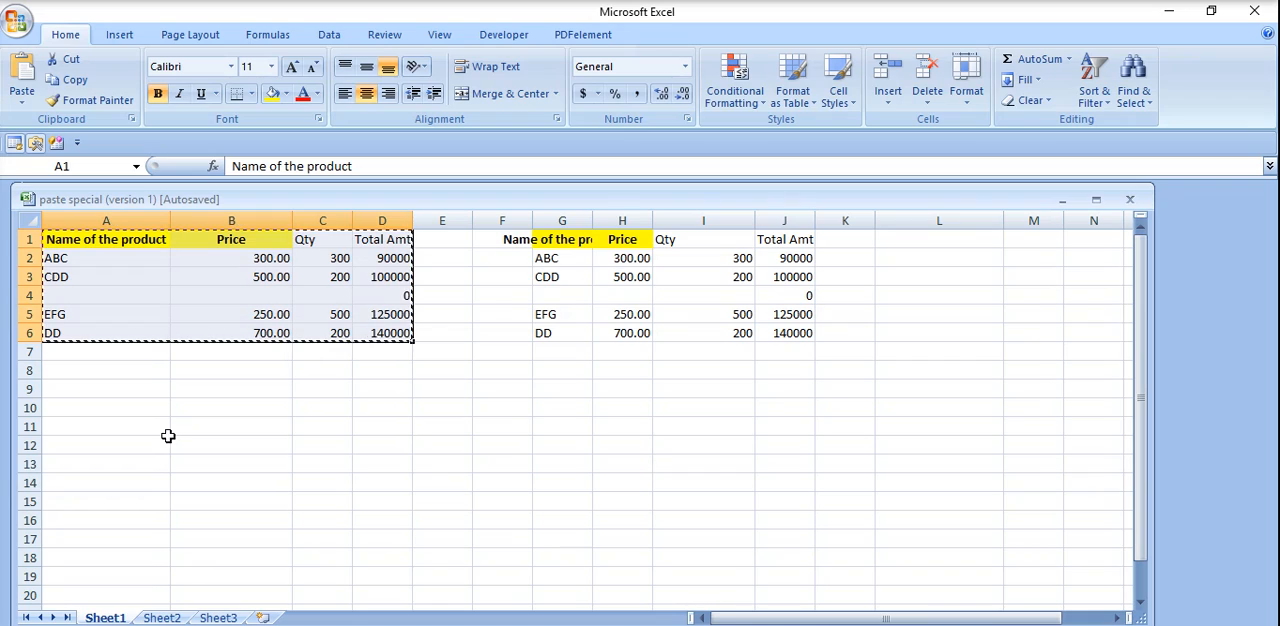
# Paste only the formulas of the copied product table at A9 using Paste Special.
pyautogui.click(100, 394)
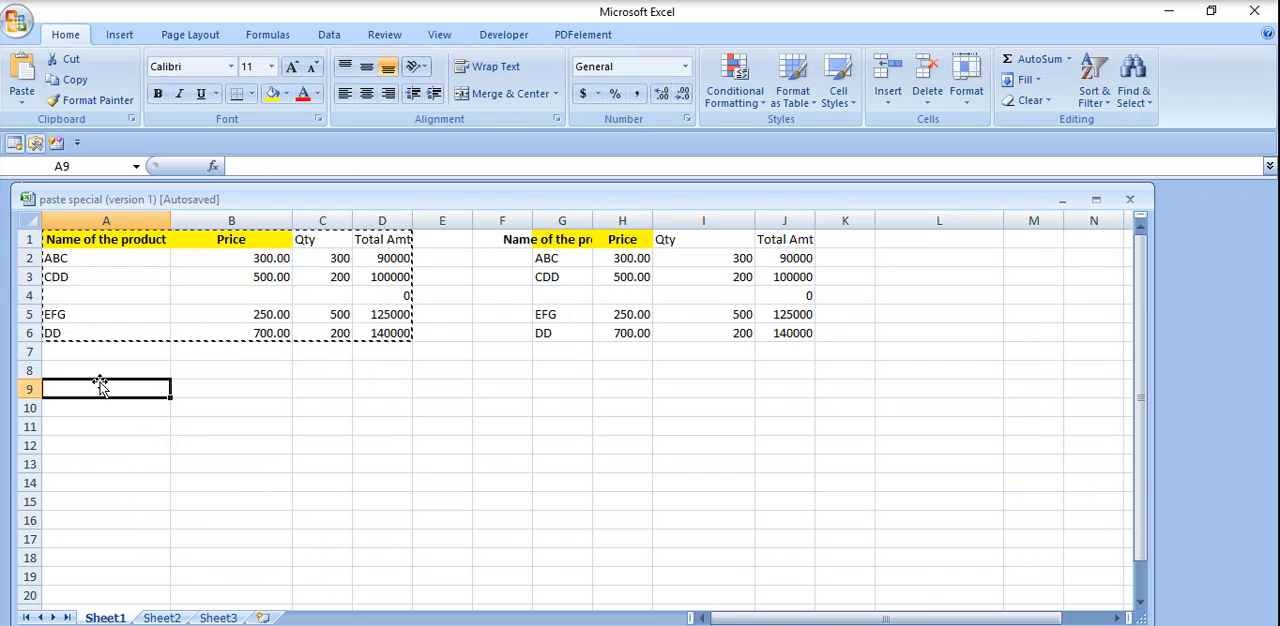
pyautogui.click(22, 101)
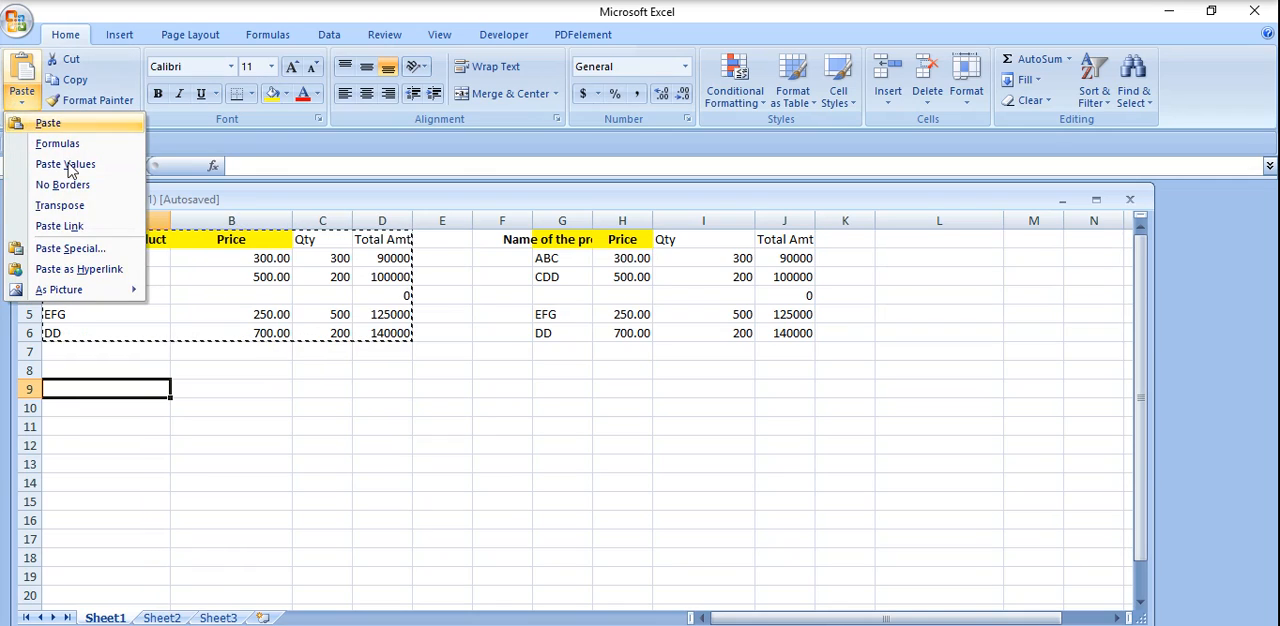
pyautogui.click(88, 249)
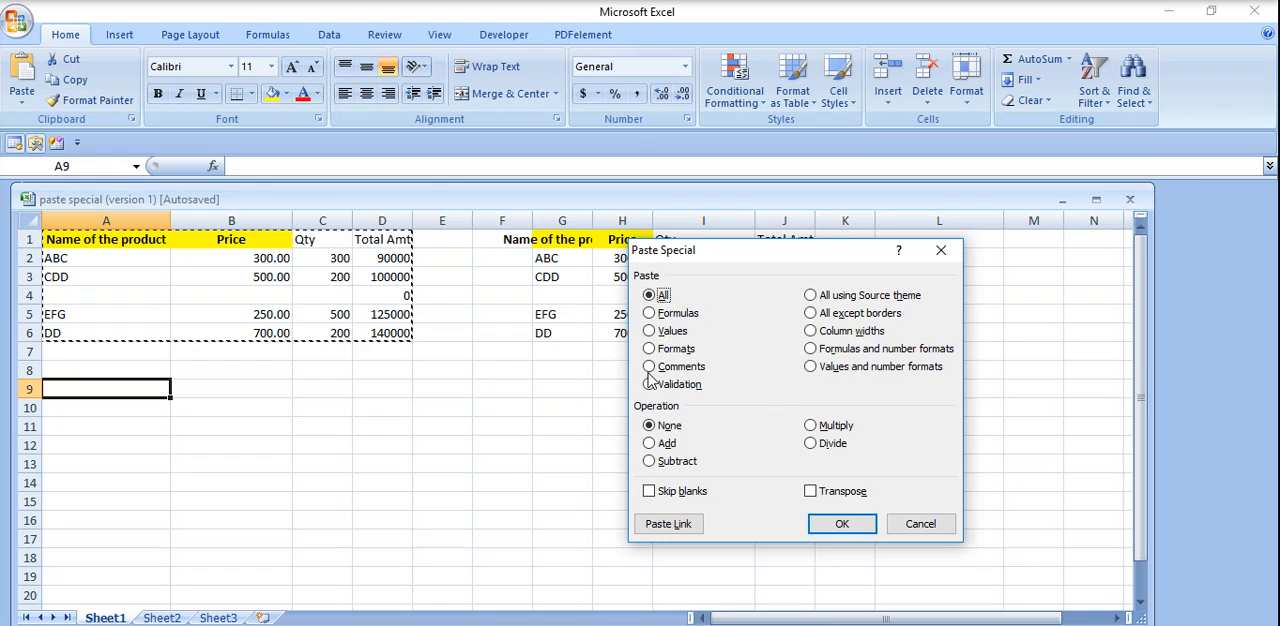
pyautogui.click(676, 314)
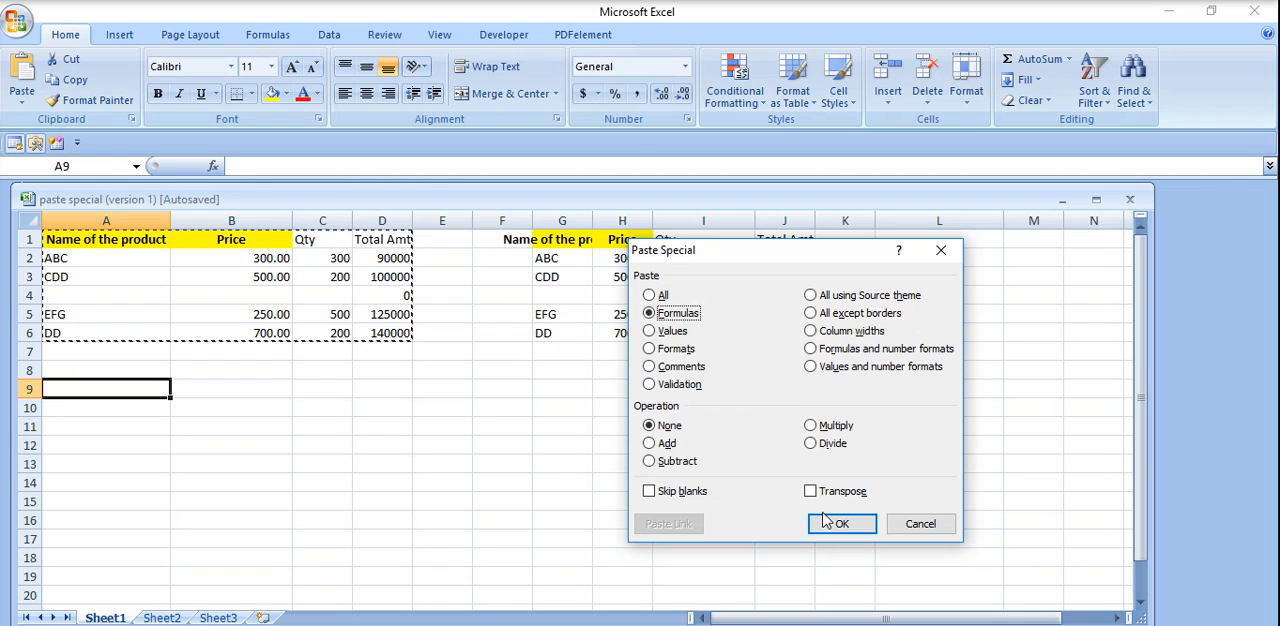
pyautogui.click(831, 524)
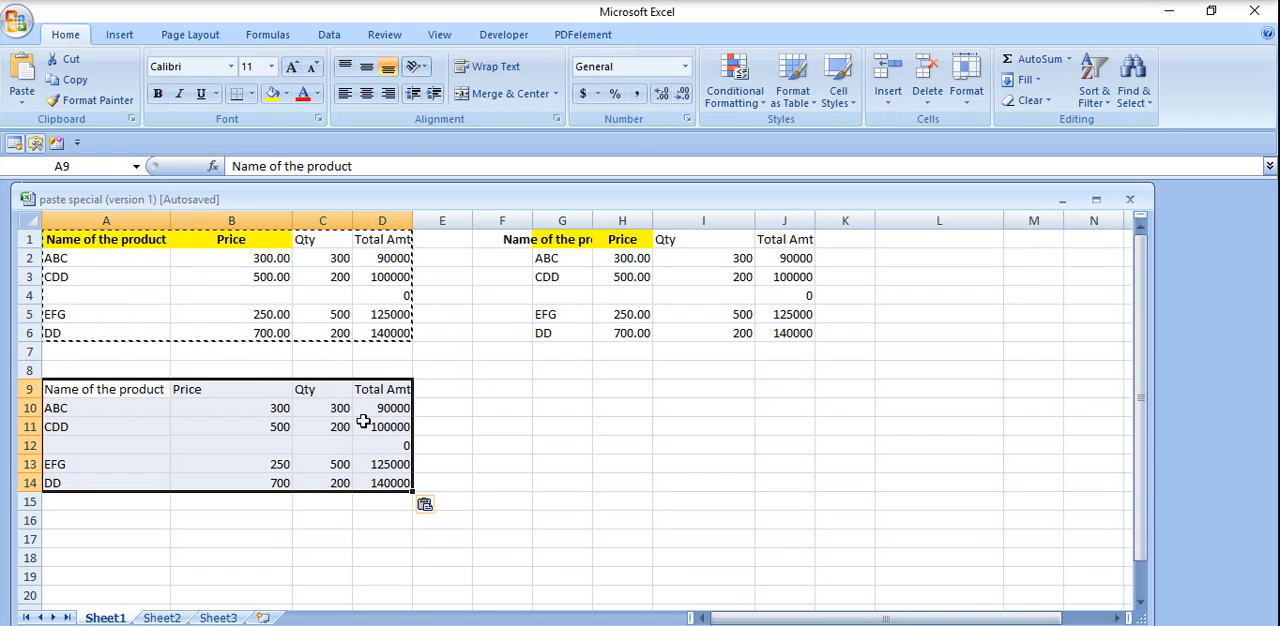
# Examine the formulas in the Total Amt cells D10 and D11 of the pasted table.
pyautogui.click(400, 416)
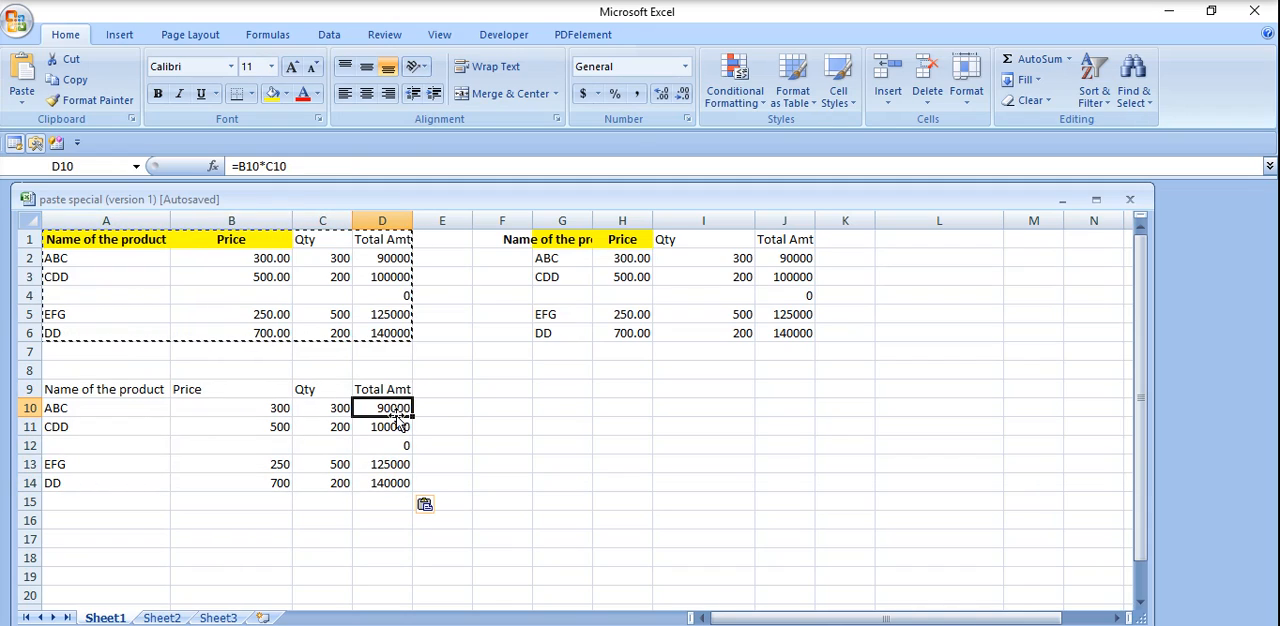
pyautogui.click(400, 424)
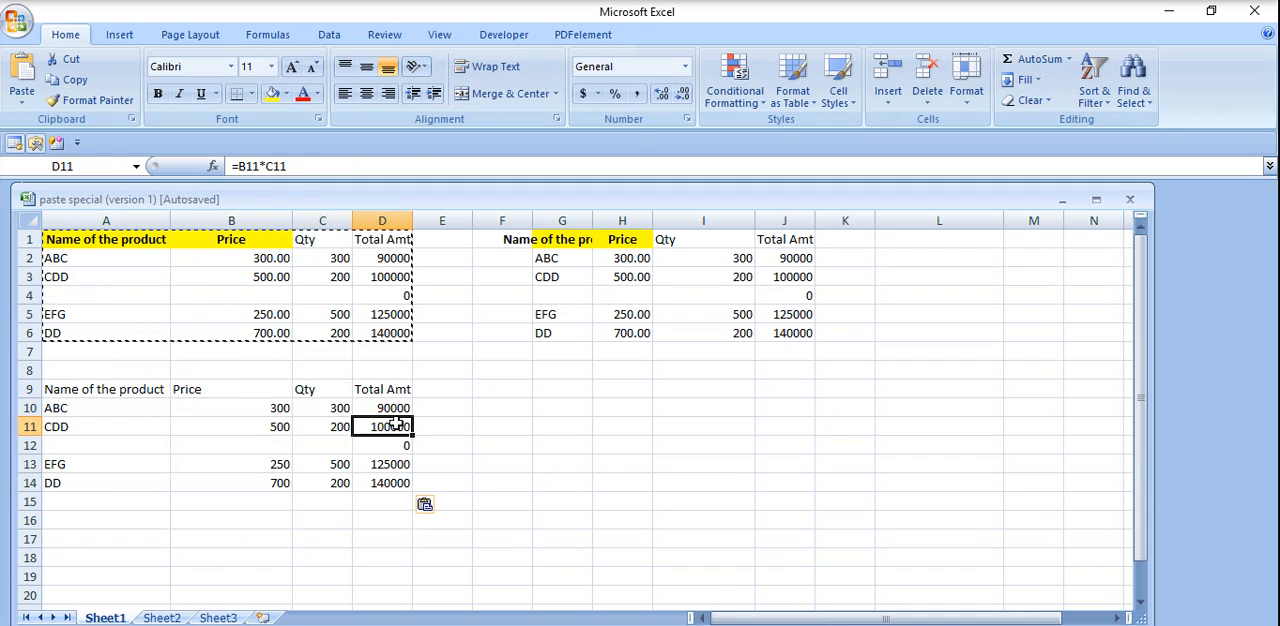
pyautogui.click(308, 166)
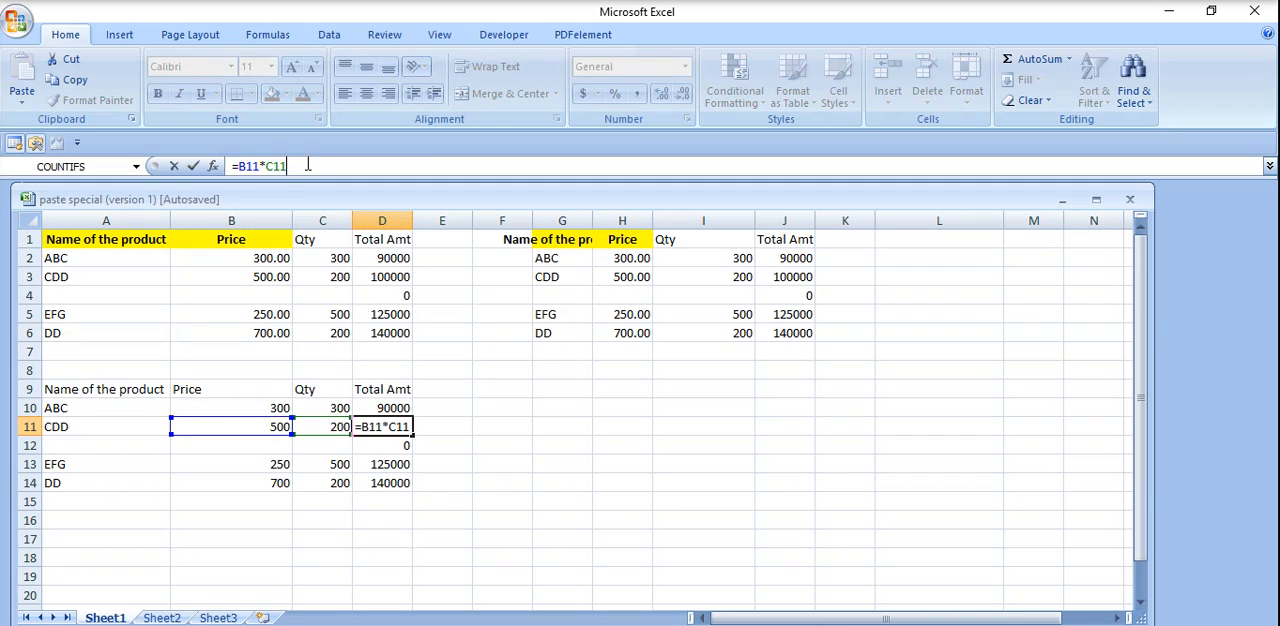
pyautogui.click(546, 389)
# Copy the product table in A1:D6 and paste only its values at F9 using Paste Special.
pyautogui.moveTo(55, 233); pyautogui.dragTo(373, 335)
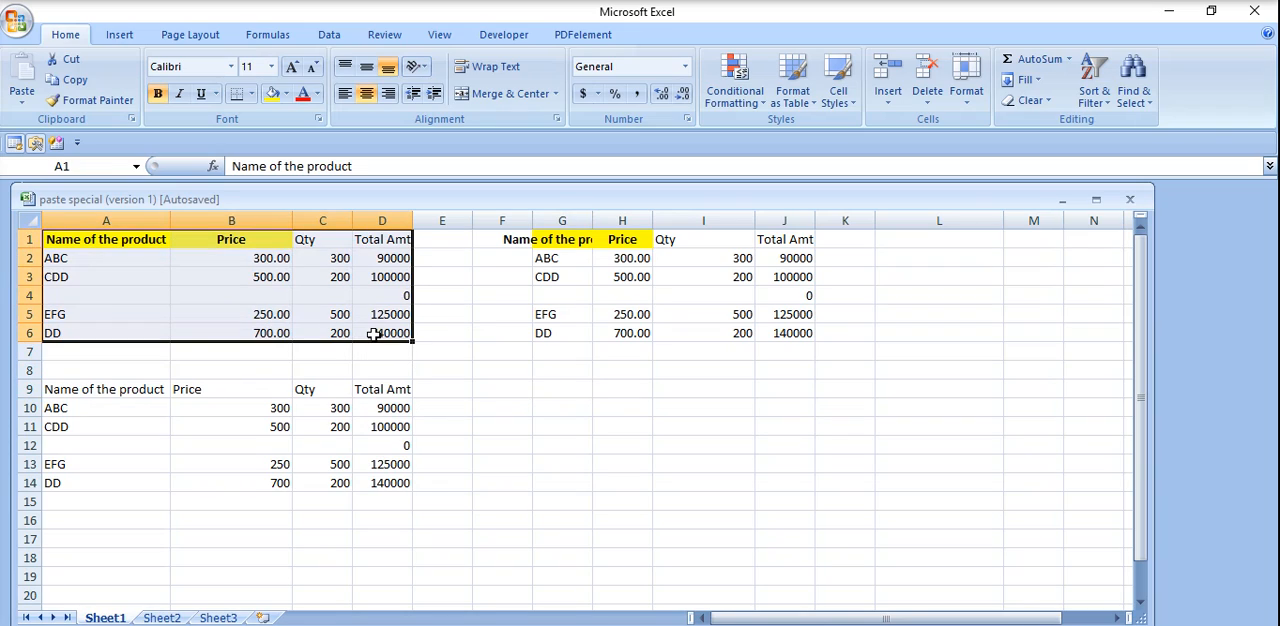
pyautogui.hotkey('ctrl', 'c')
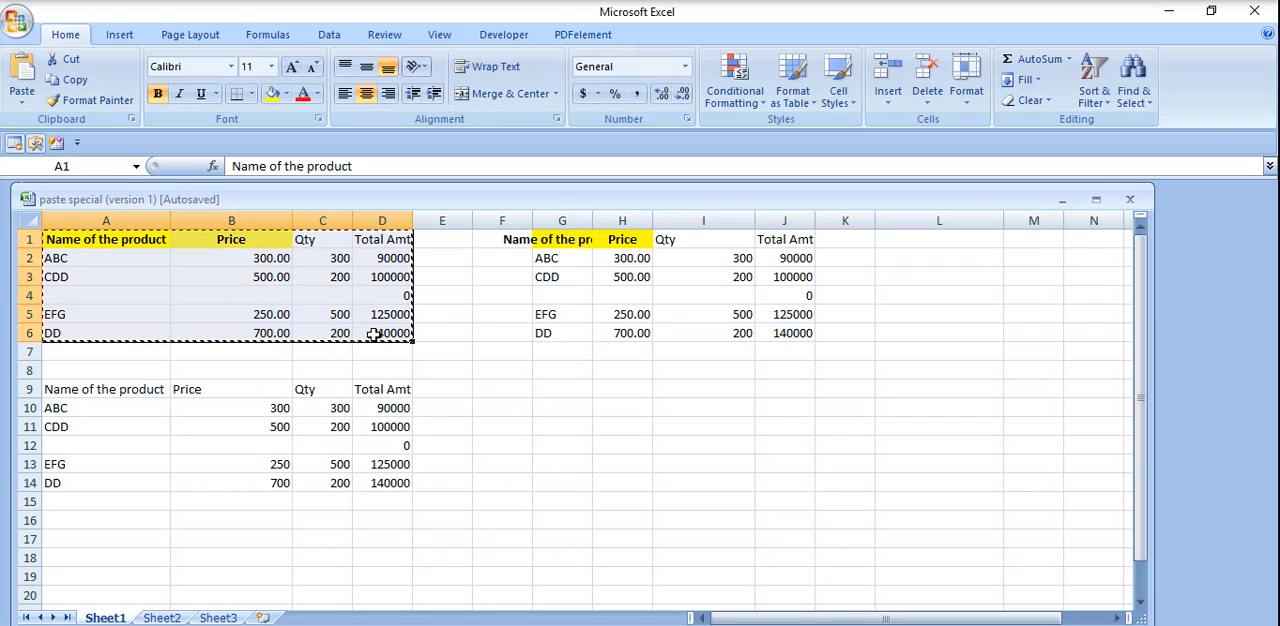
pyautogui.click(522, 386)
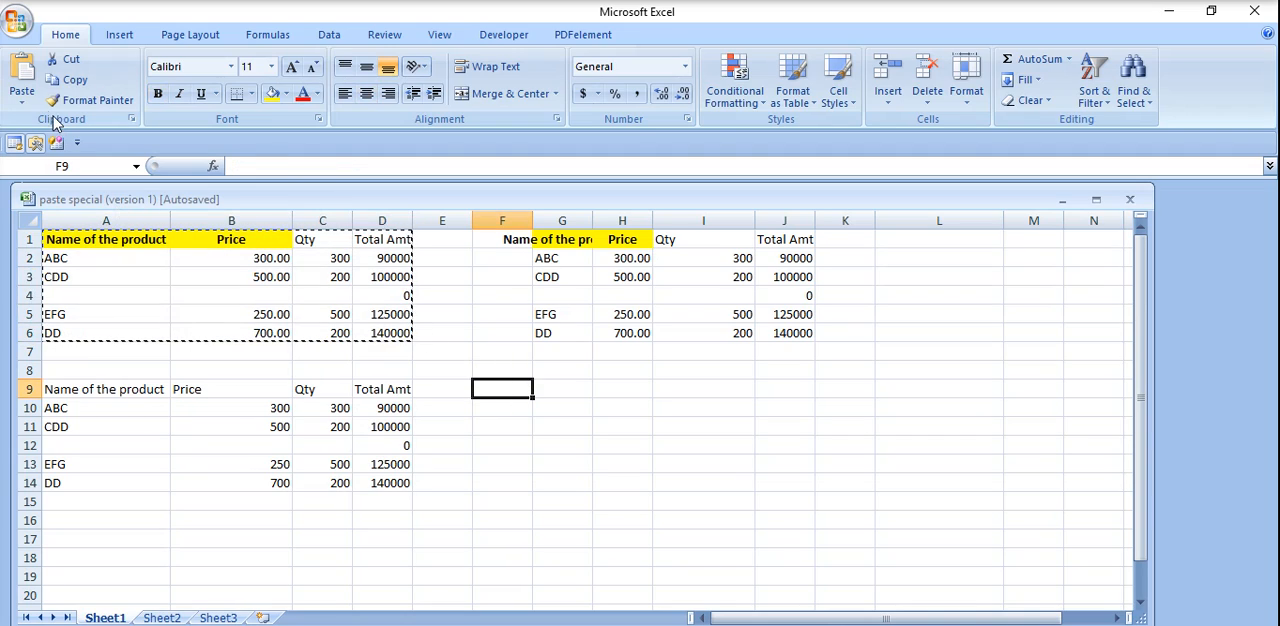
pyautogui.click(23, 101)
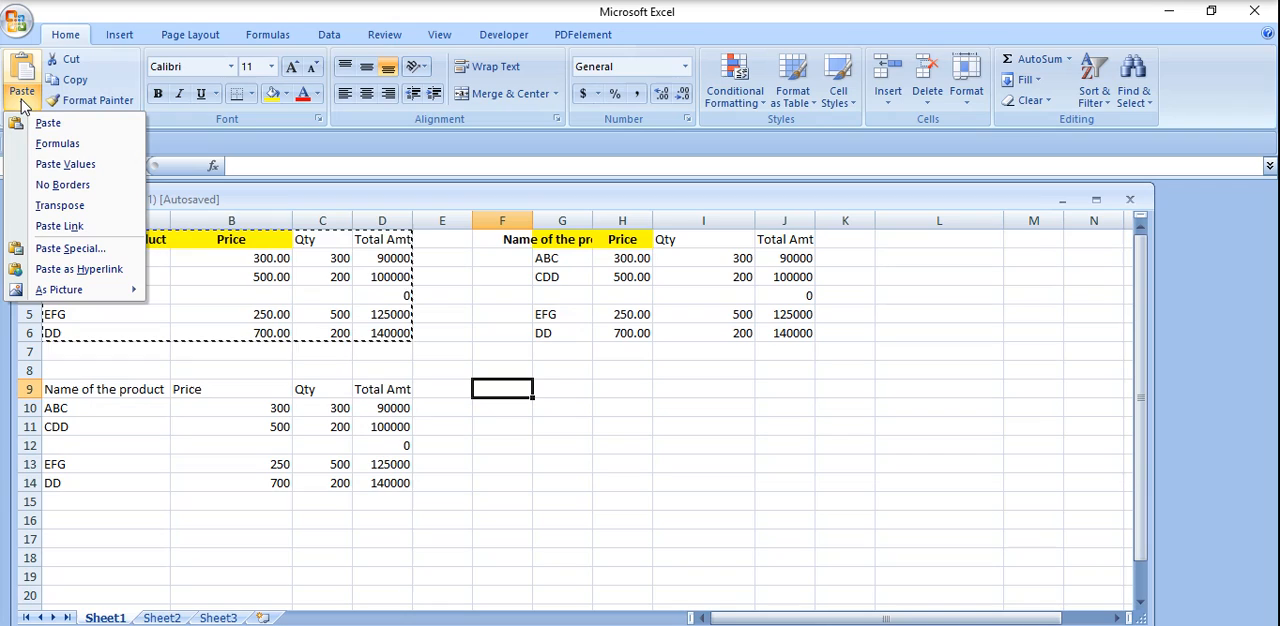
pyautogui.click(104, 248)
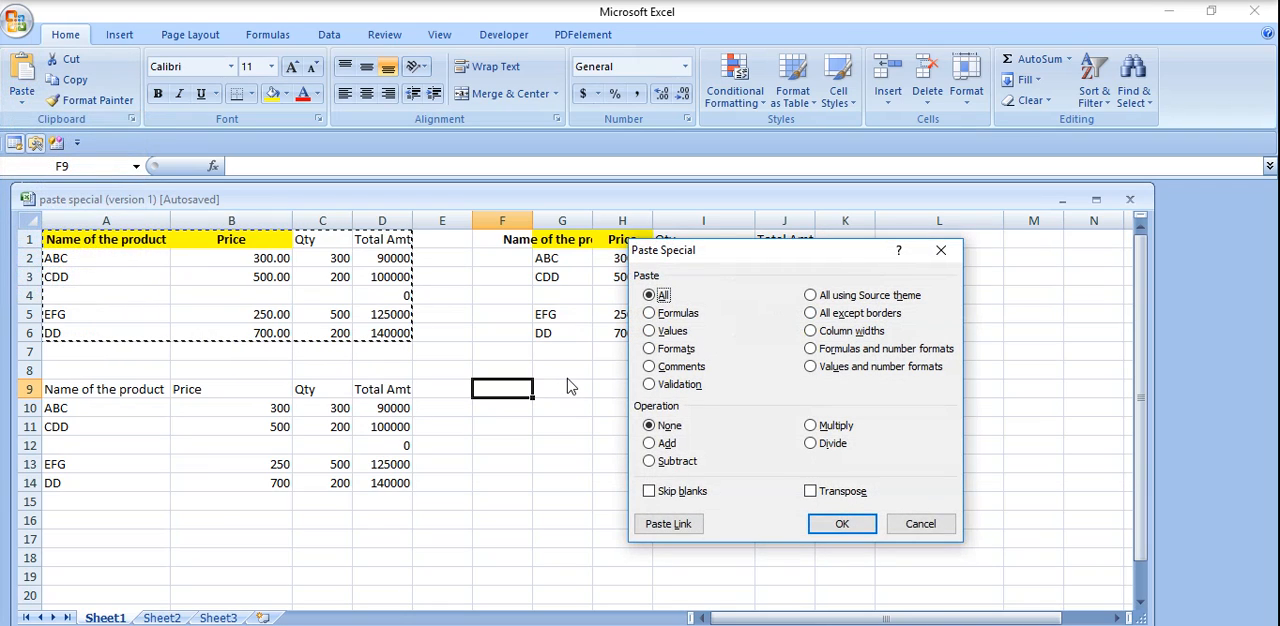
pyautogui.click(670, 332)
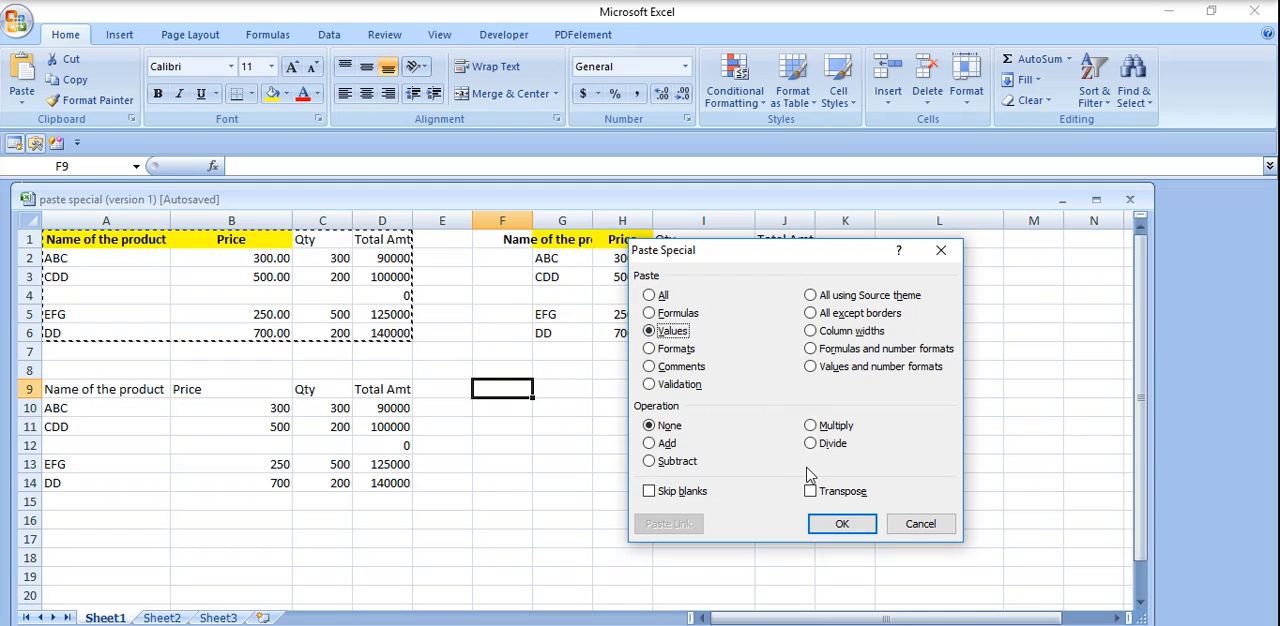
pyautogui.click(840, 520)
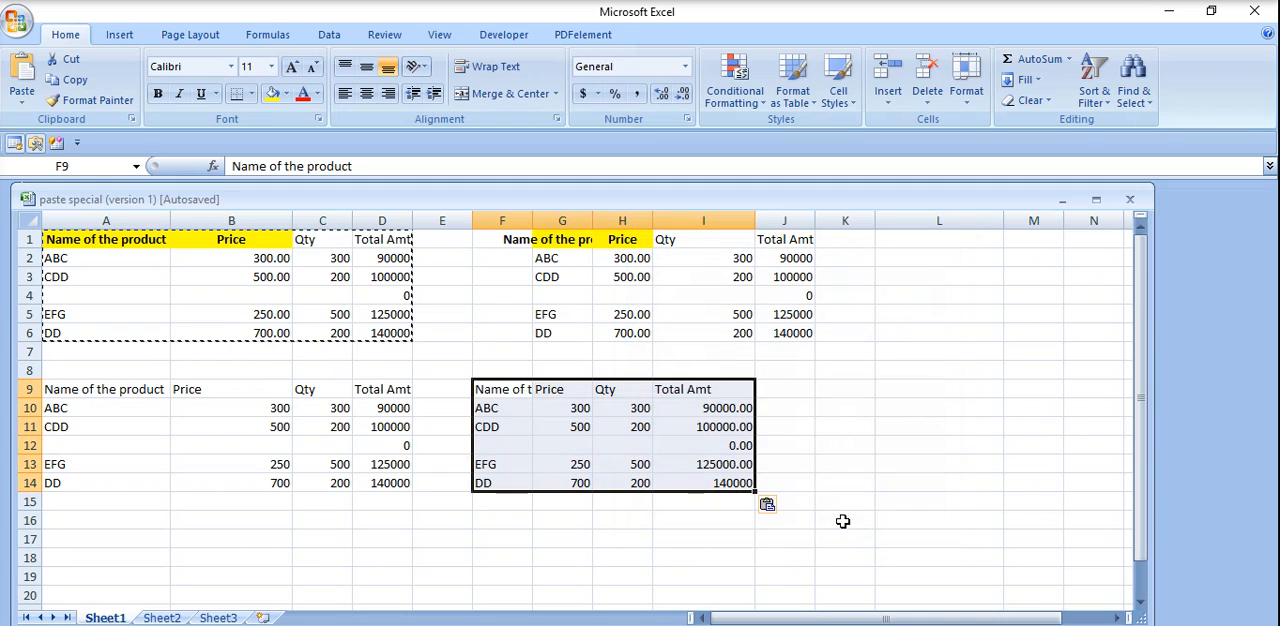
pyautogui.click(382, 408)
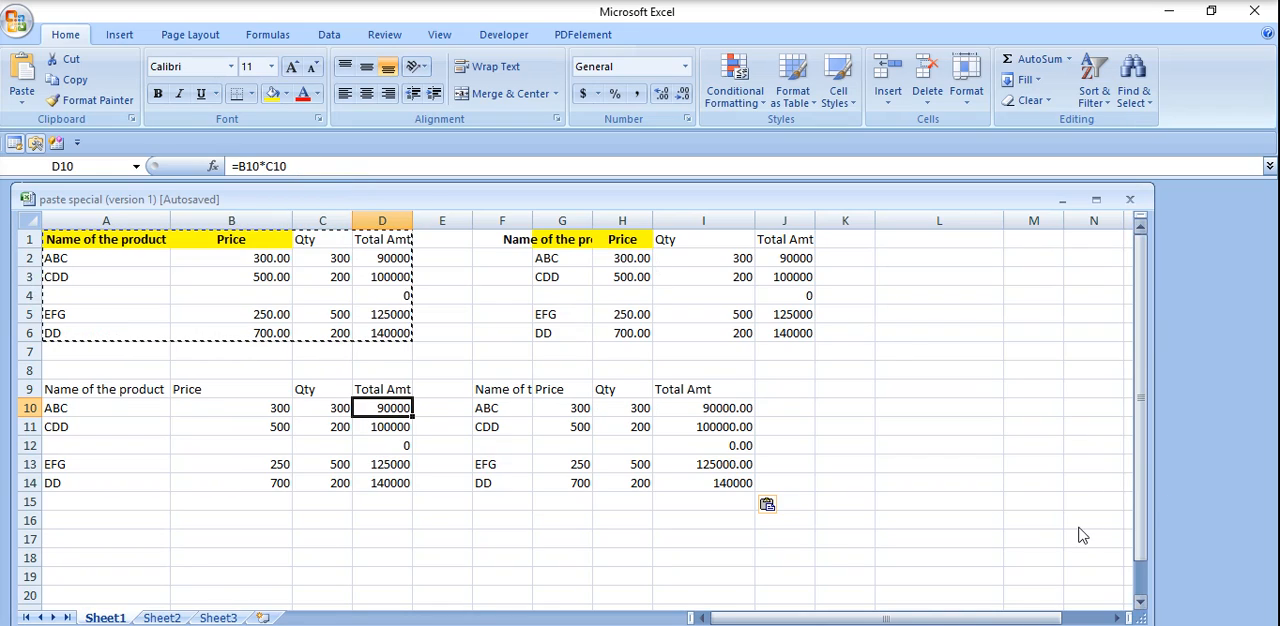
# Paste only the formats of the copied product table at K10 using Paste Special.
pyautogui.click(843, 405)
pyautogui.click(16, 98)
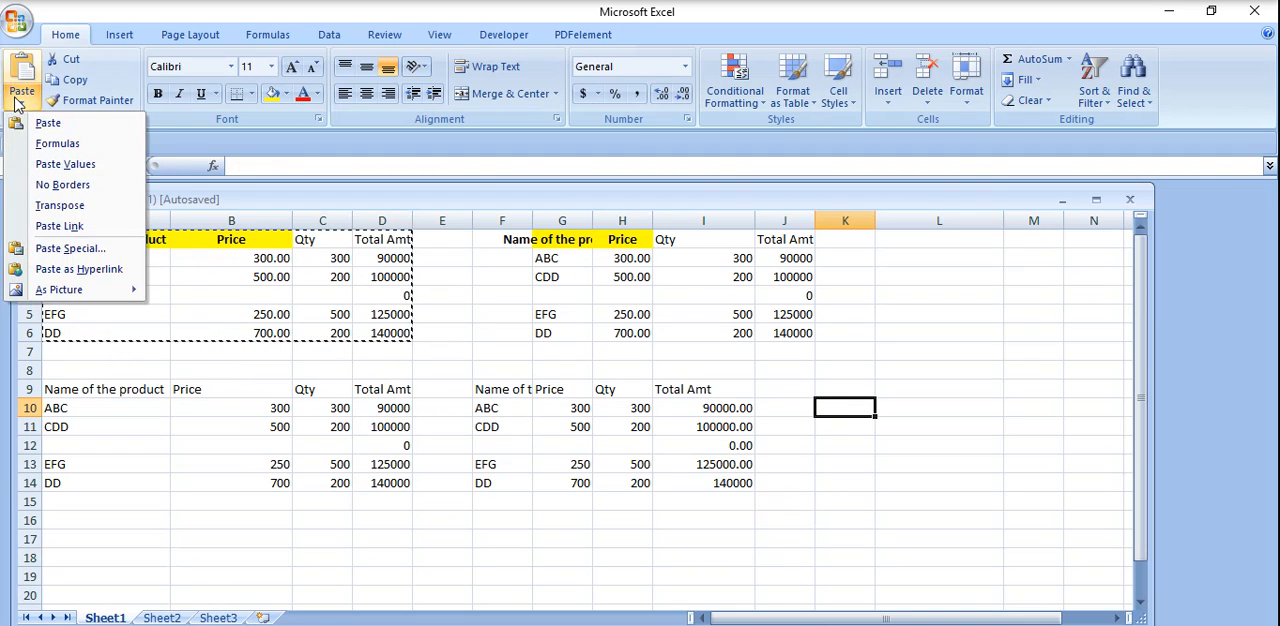
pyautogui.click(89, 247)
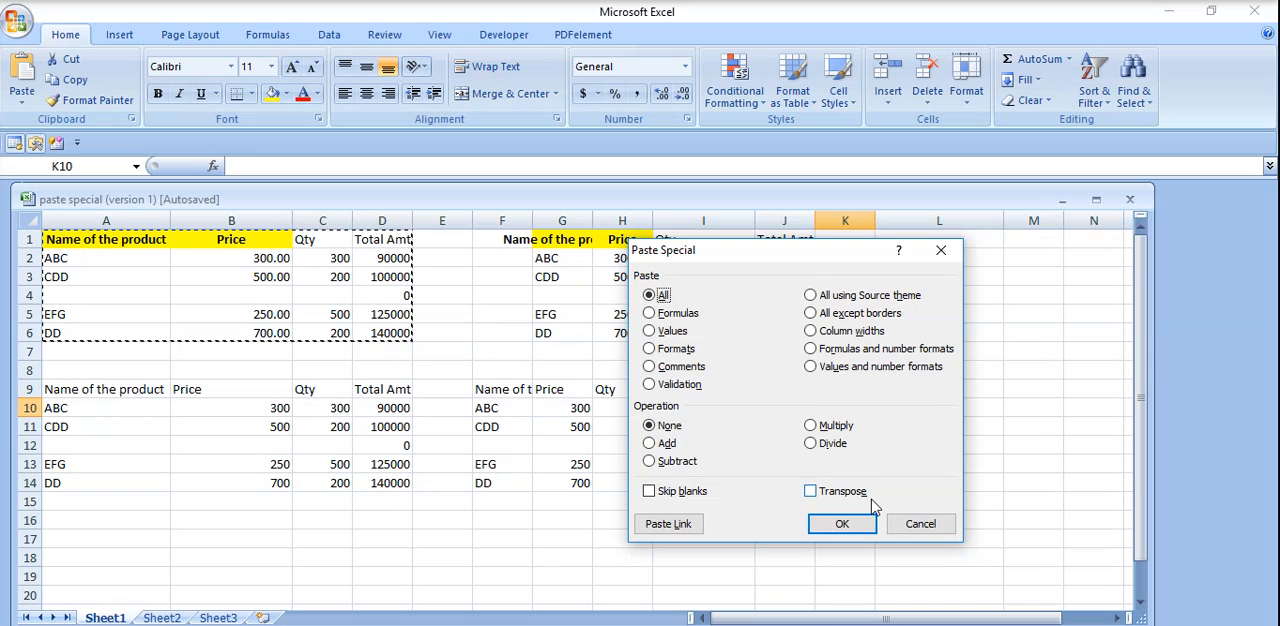
pyautogui.click(649, 348)
pyautogui.click(842, 522)
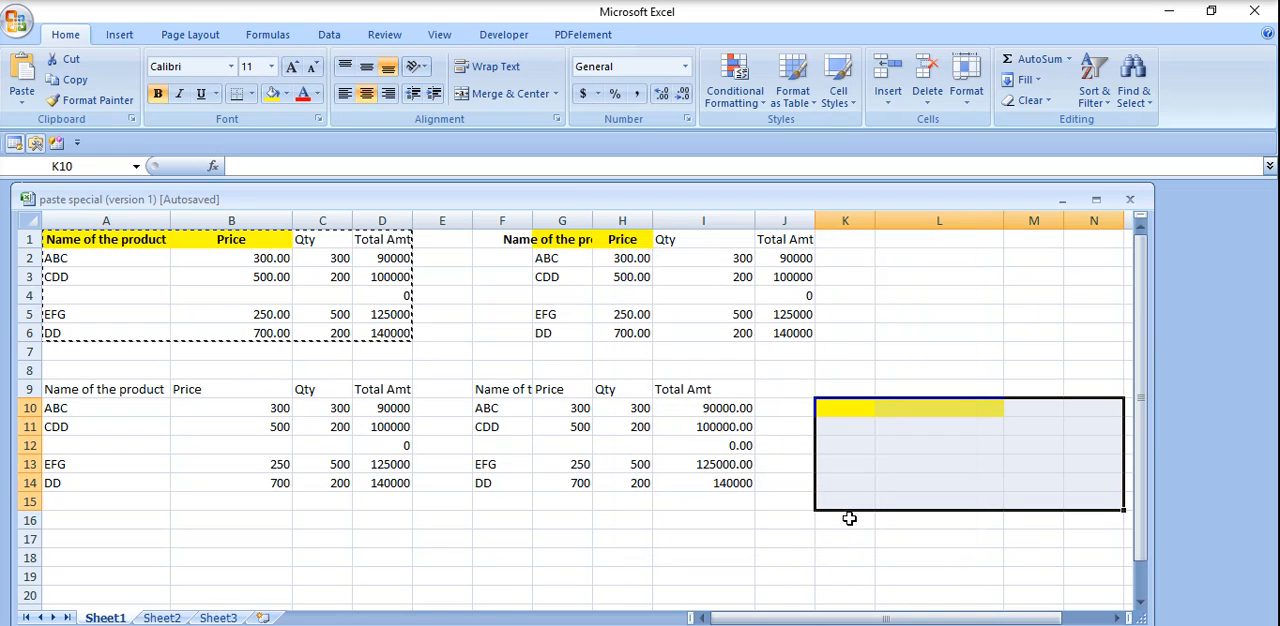
pyautogui.click(909, 472)
pyautogui.click(856, 407)
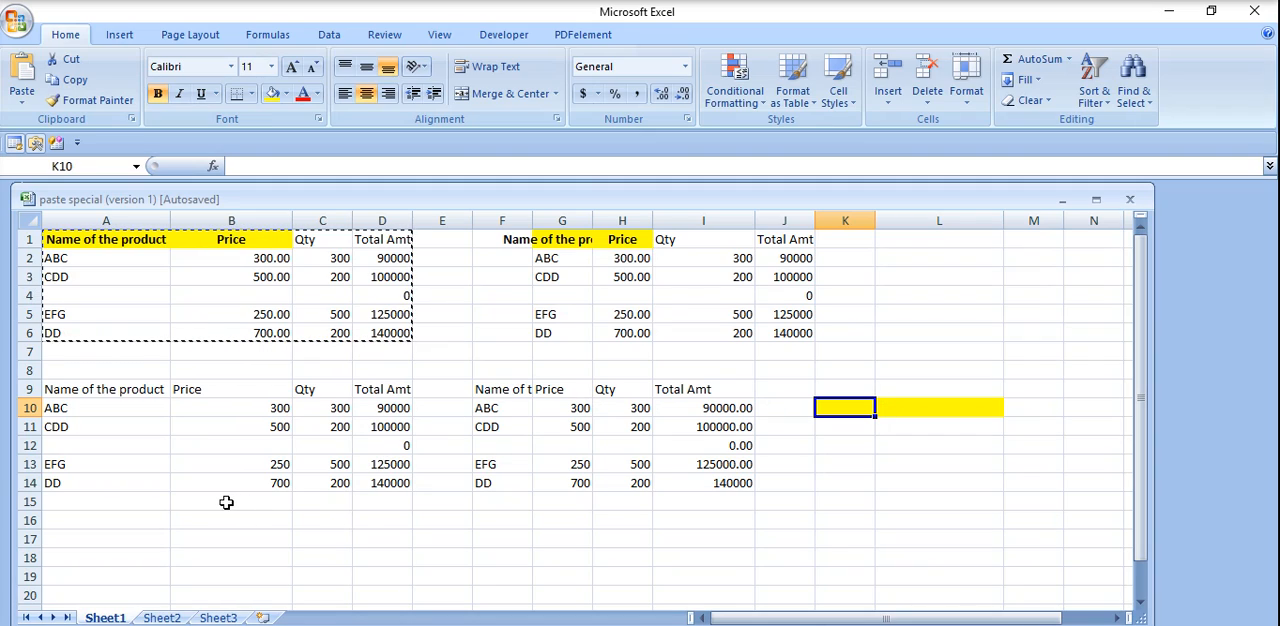
# Enter 5000 in cell N19.
pyautogui.click(1083, 584)
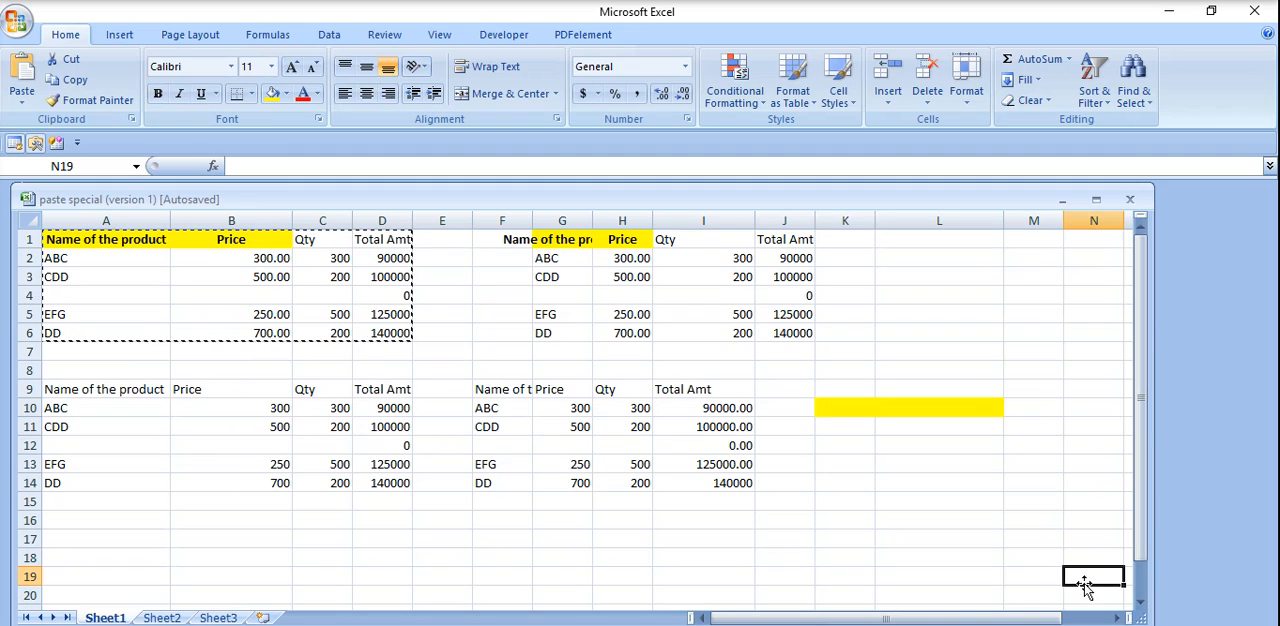
pyautogui.write('5000')
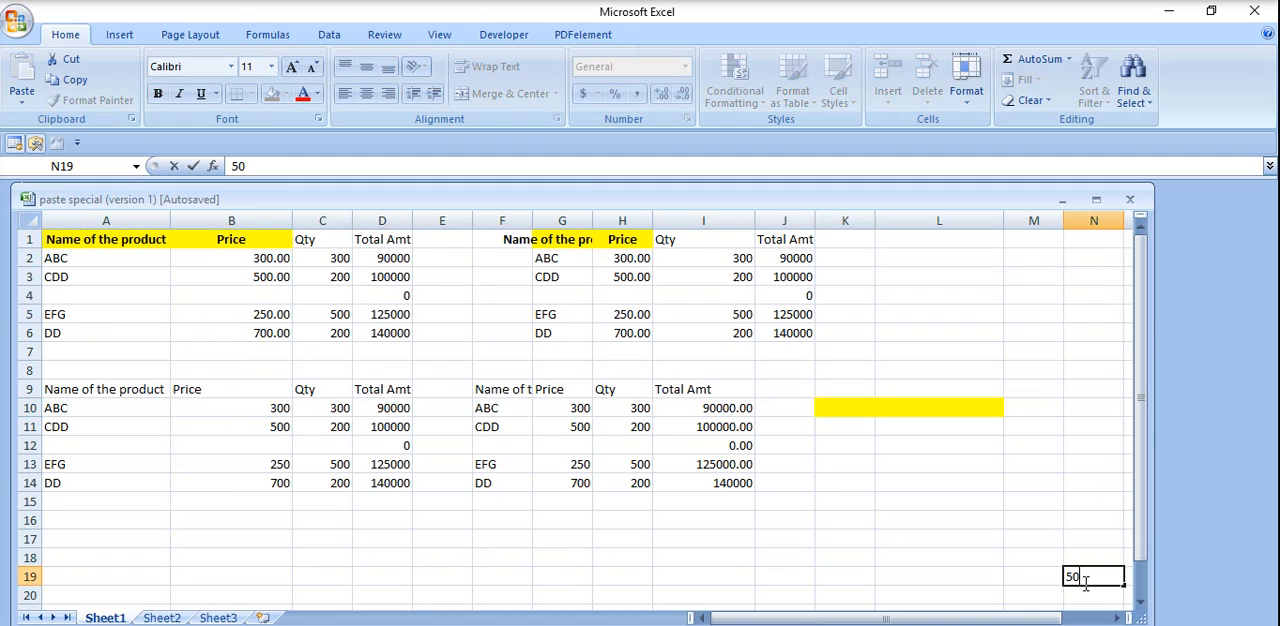
pyautogui.click(838, 485)
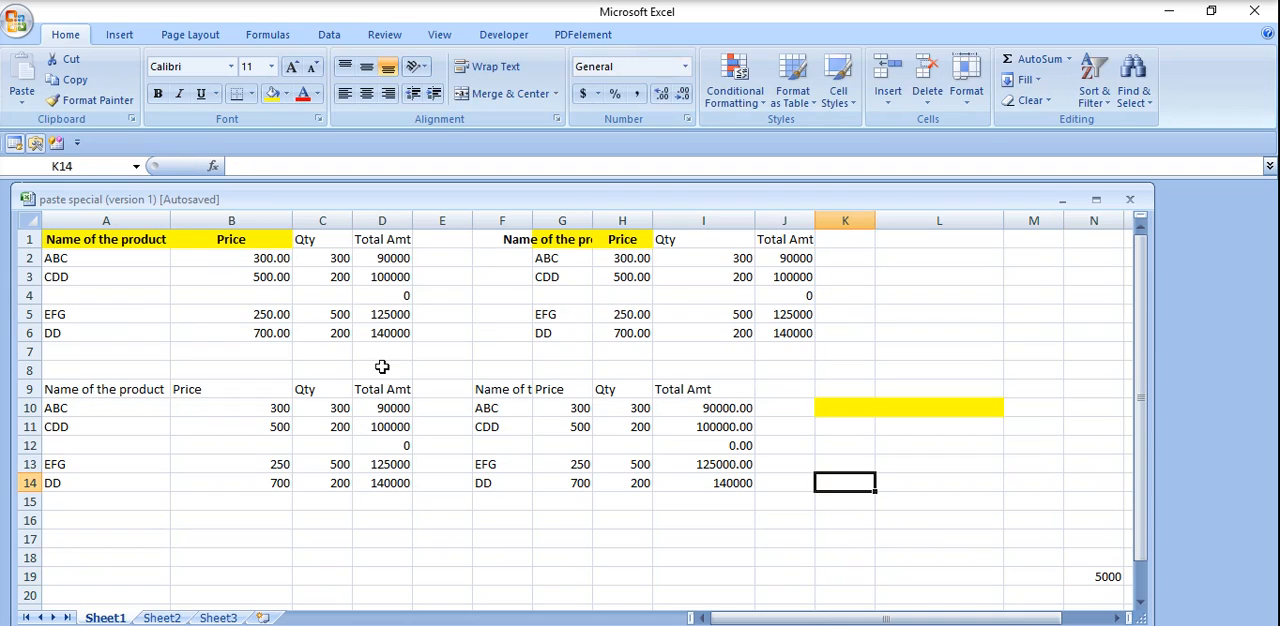
# Copy the product table in A1:D6 and paste it at K13 using Paste Special with the Add operation.
pyautogui.moveTo(116, 246); pyautogui.dragTo(376, 339)
pyautogui.click(21, 101)
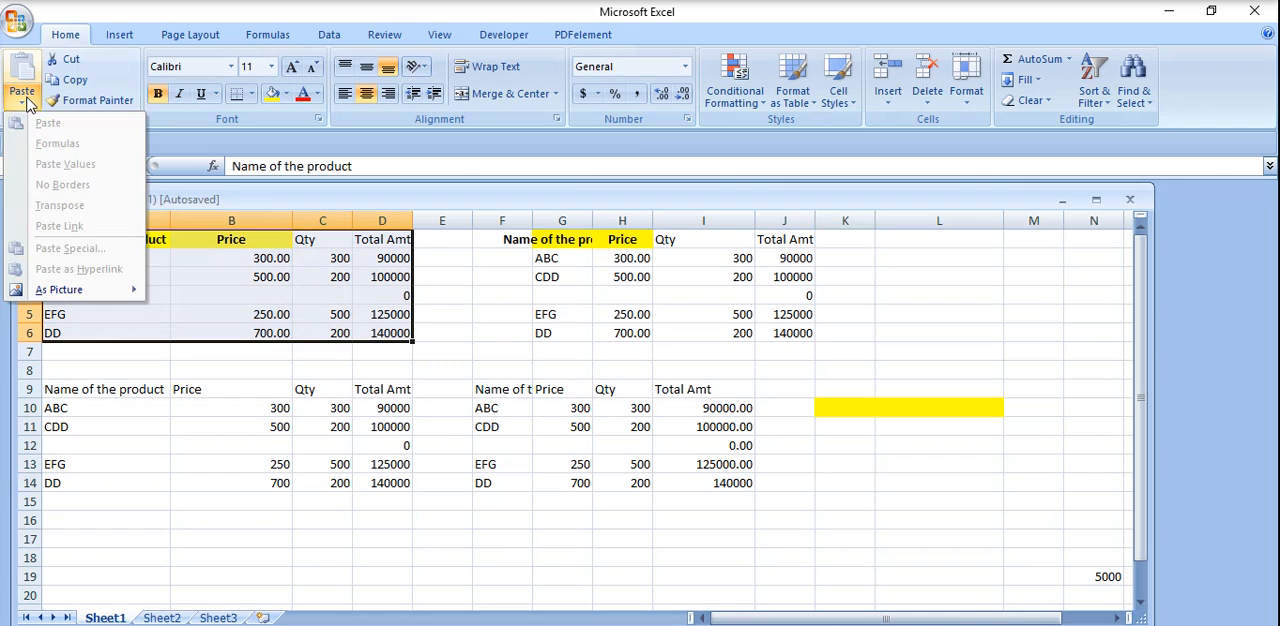
pyautogui.click(278, 300)
pyautogui.hotkey('ctrl', 'c')
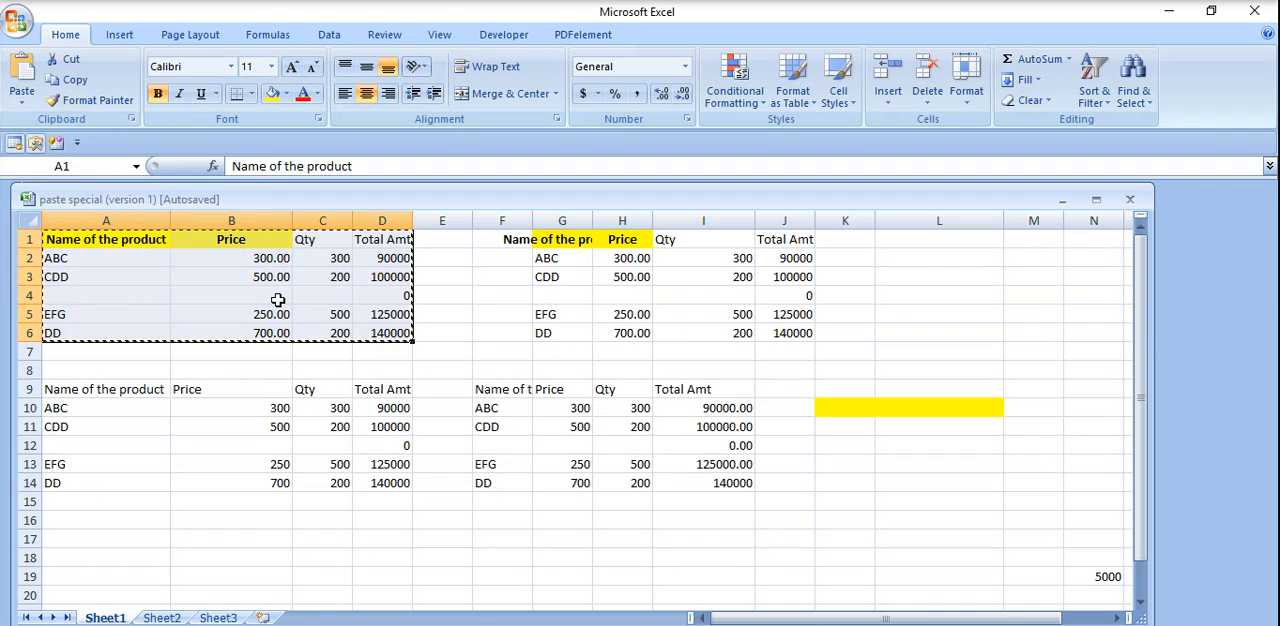
pyautogui.click(14, 100)
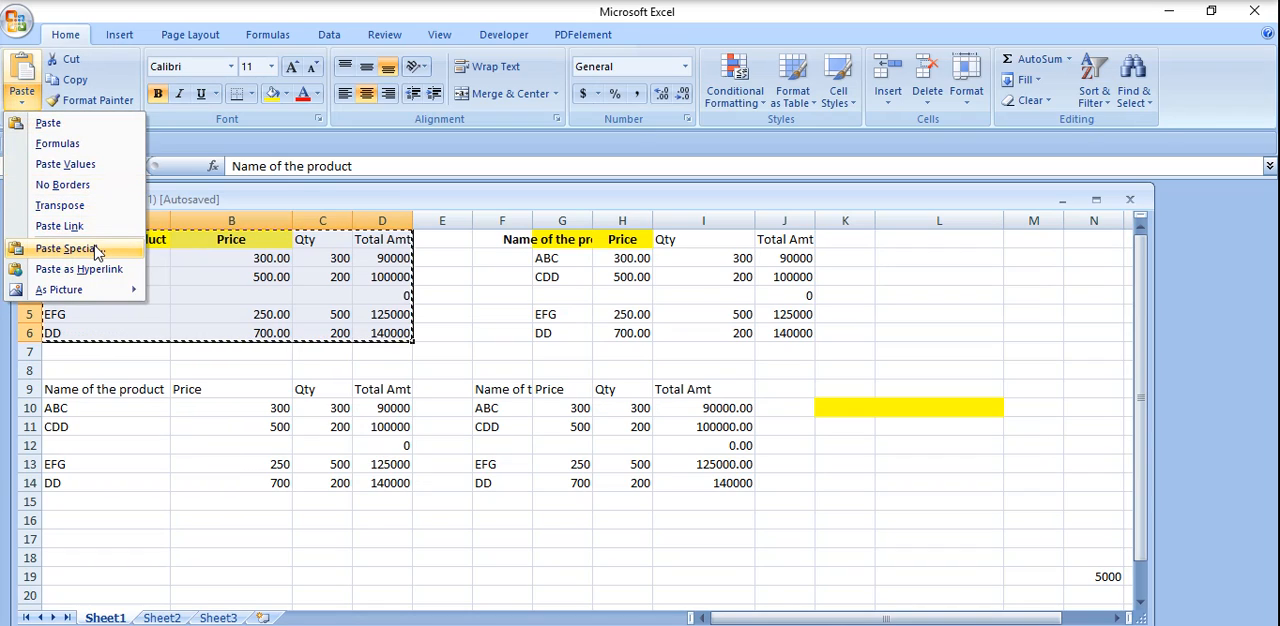
pyautogui.click(841, 478)
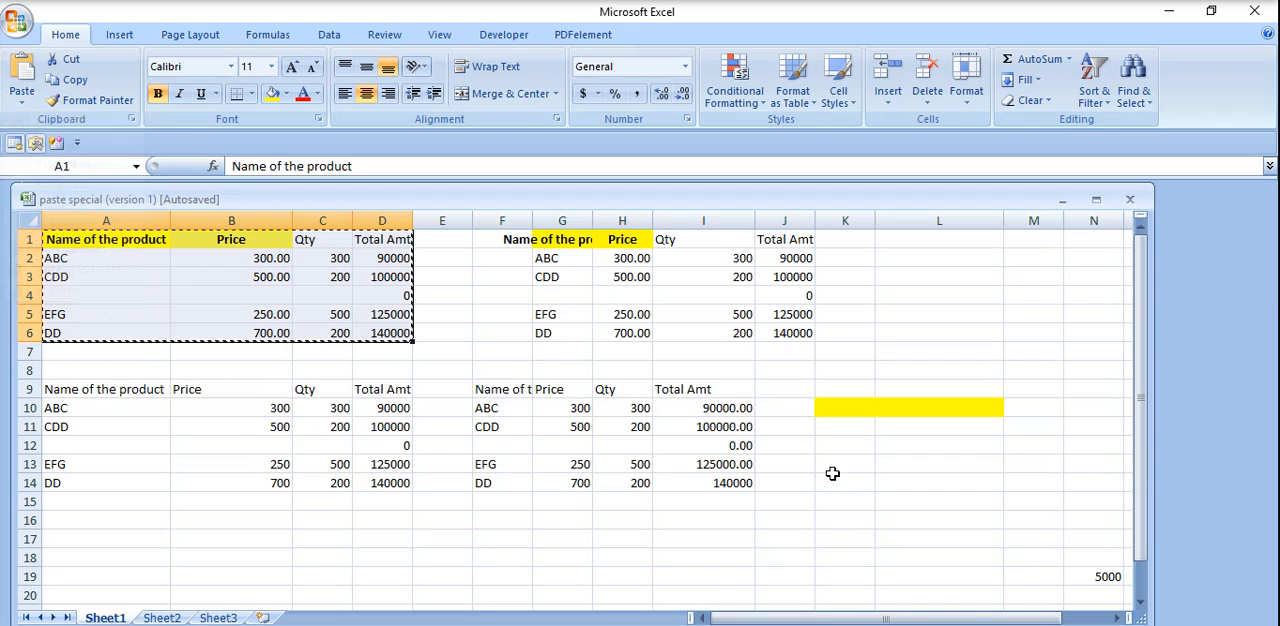
pyautogui.click(838, 466)
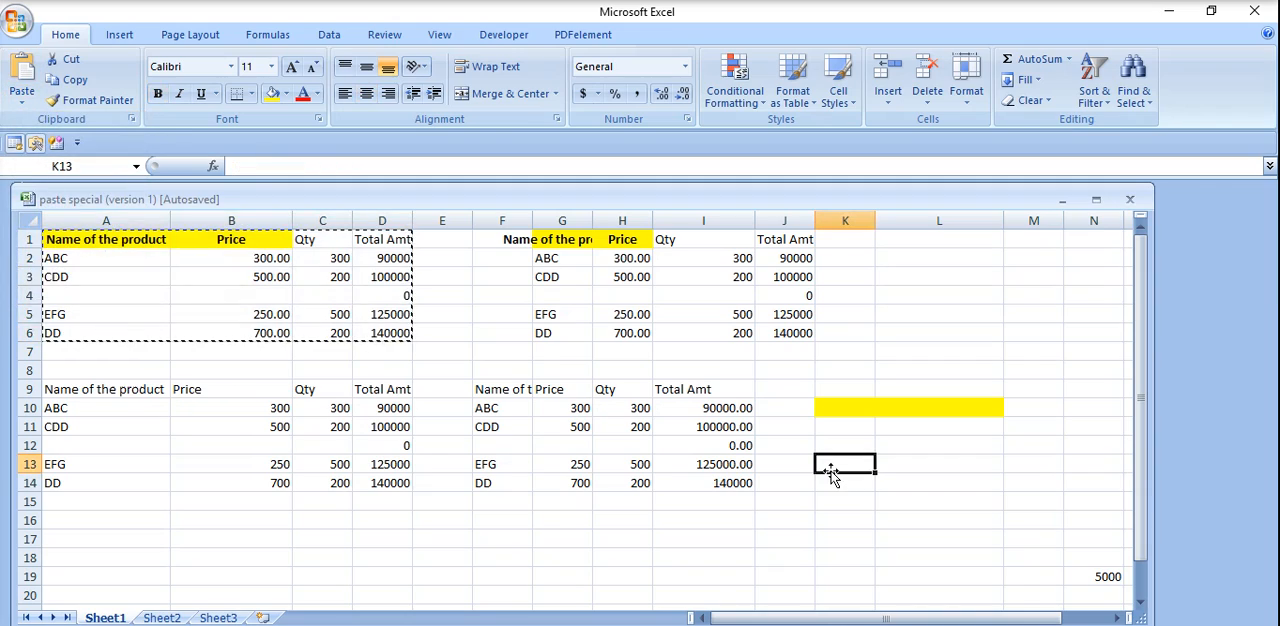
pyautogui.click(21, 100)
pyautogui.click(99, 252)
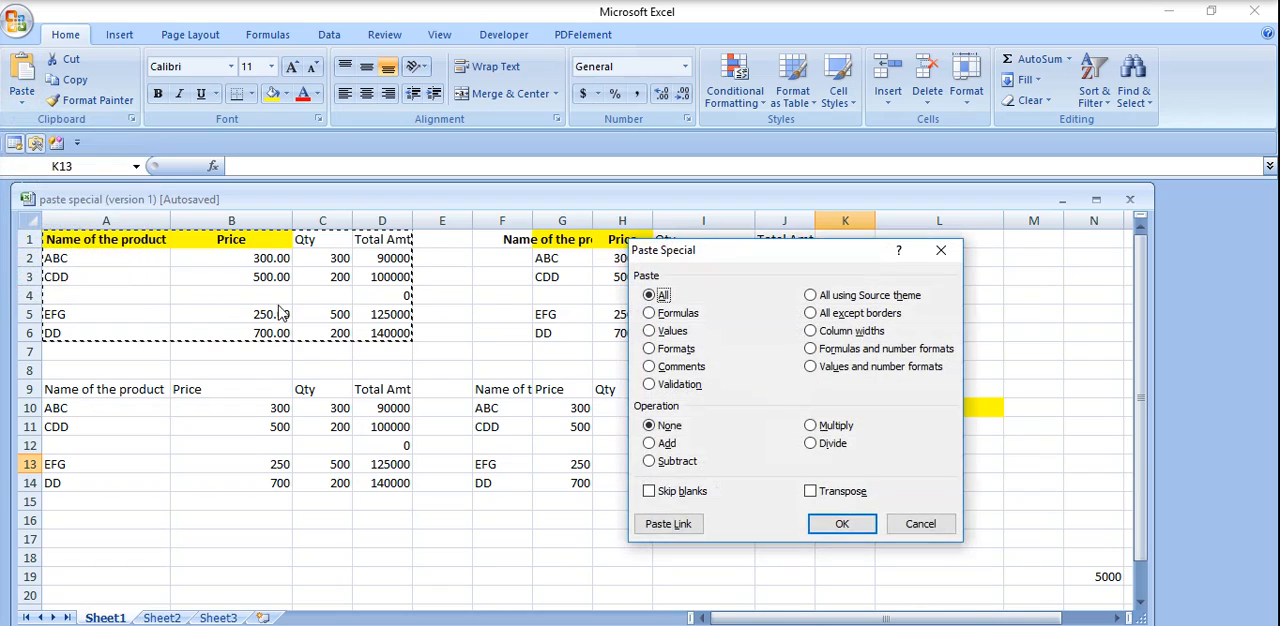
pyautogui.click(668, 446)
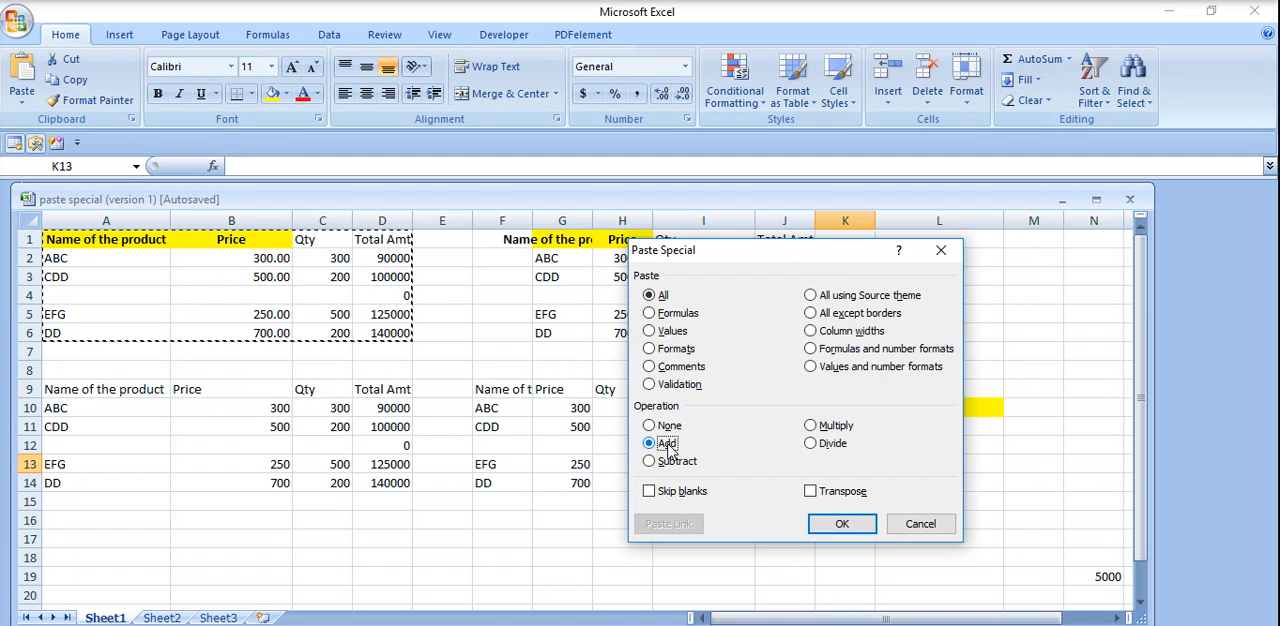
pyautogui.click(845, 522)
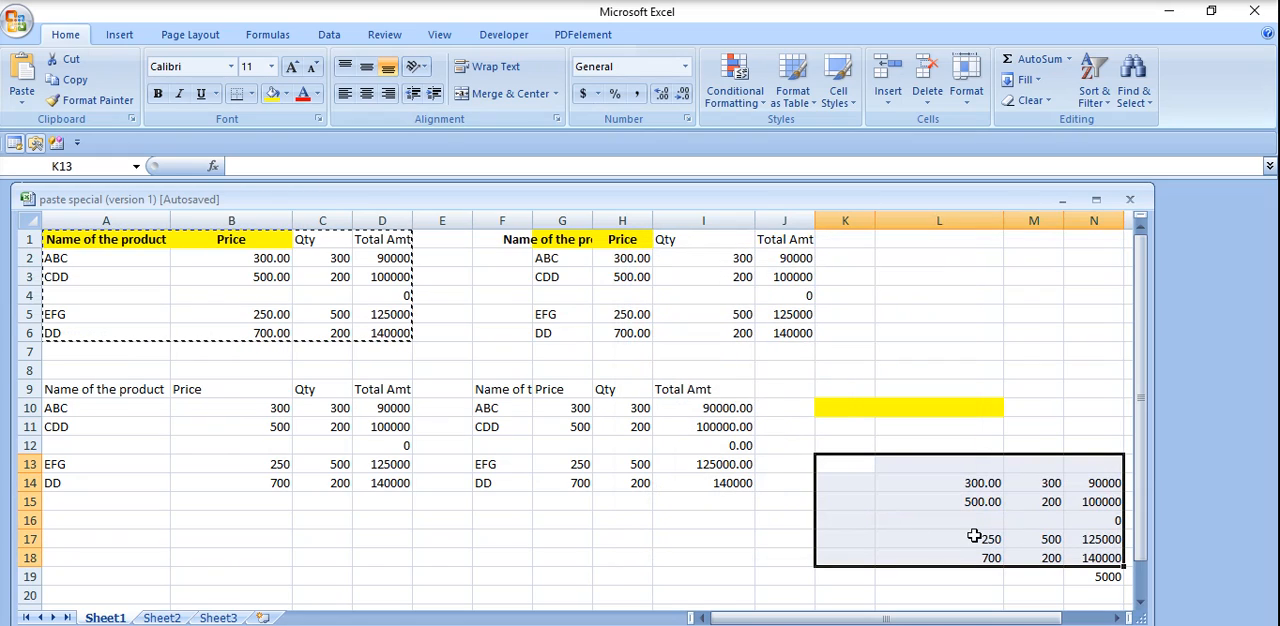
# Paste the copied product table at K15 using Paste Special with the Add operation, and check the sum in N19.
pyautogui.click(840, 496)
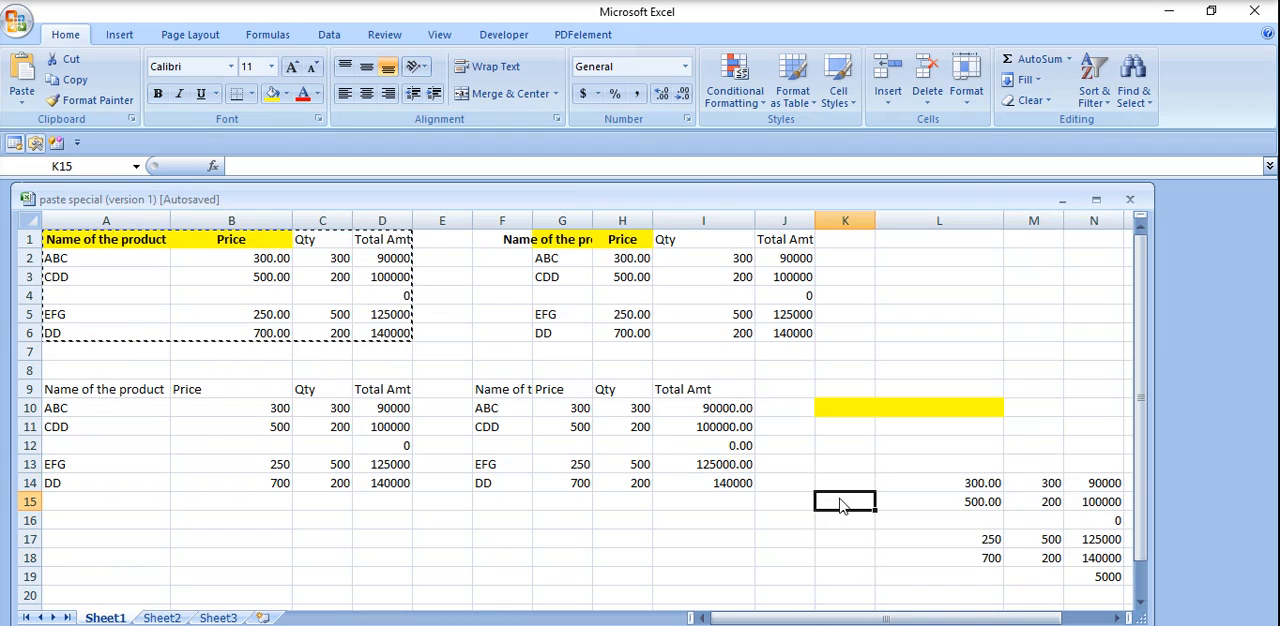
pyautogui.click(20, 102)
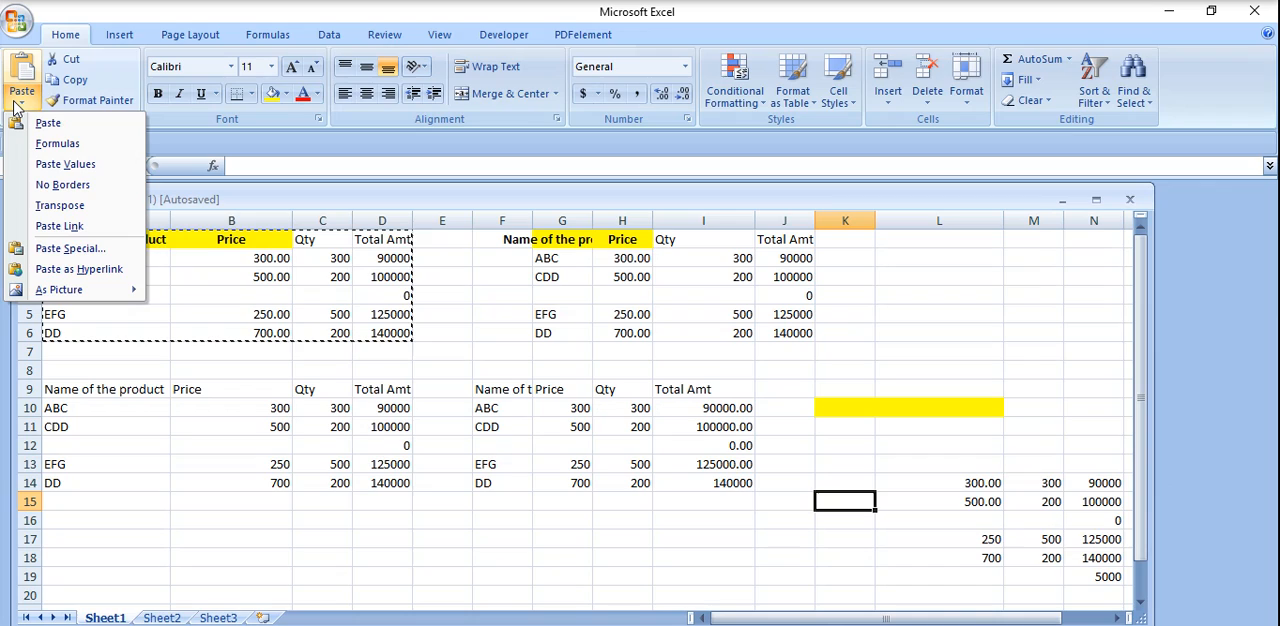
pyautogui.click(84, 250)
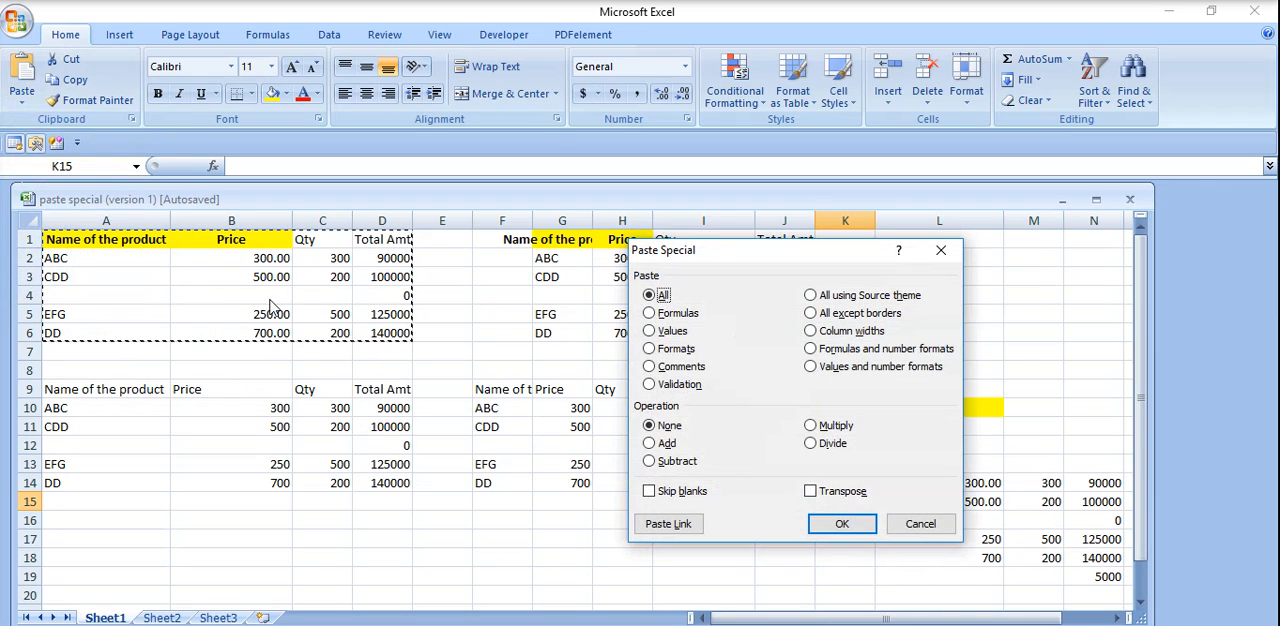
pyautogui.click(664, 443)
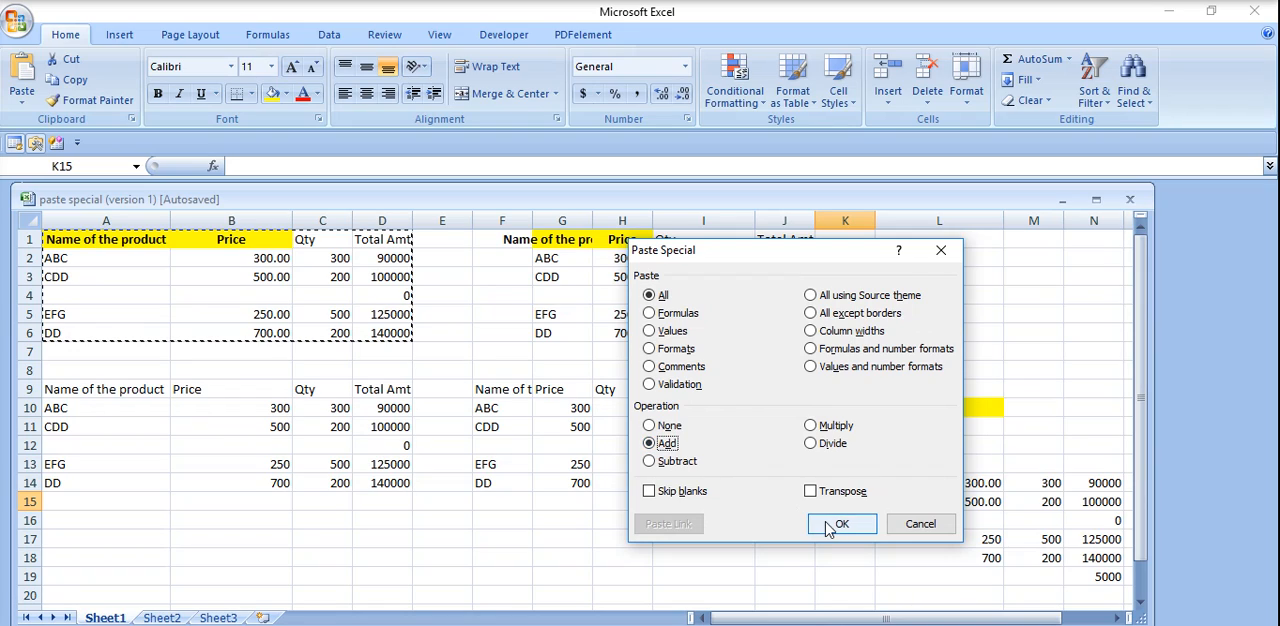
pyautogui.click(841, 524)
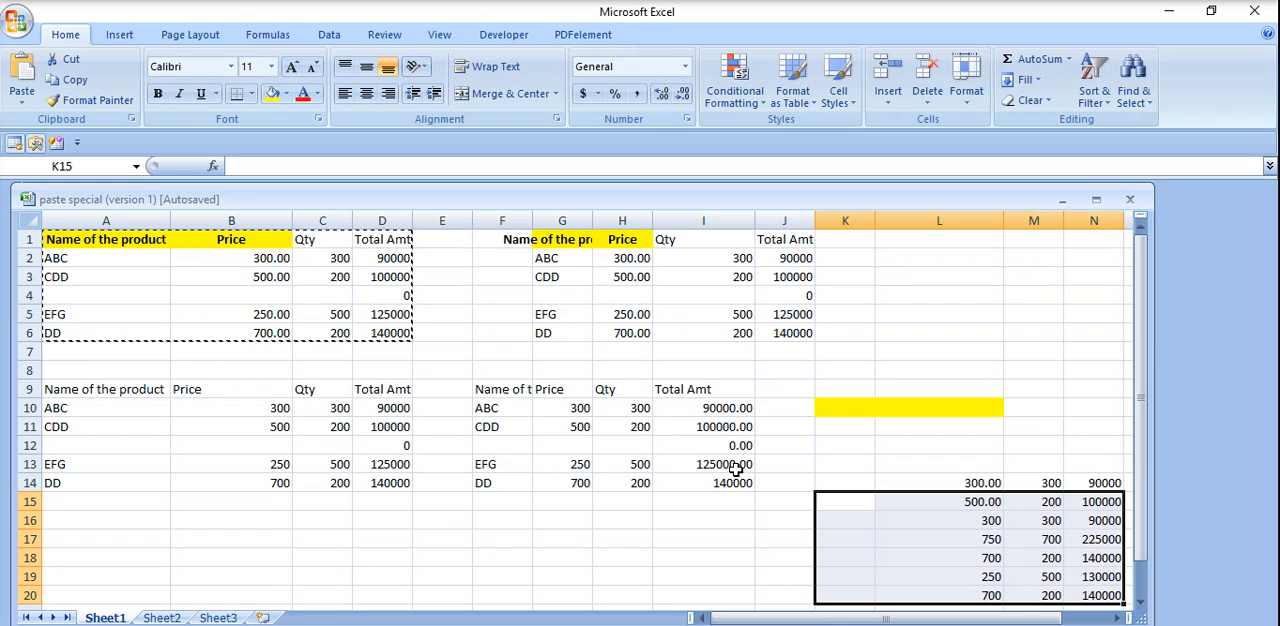
pyautogui.click(1099, 579)
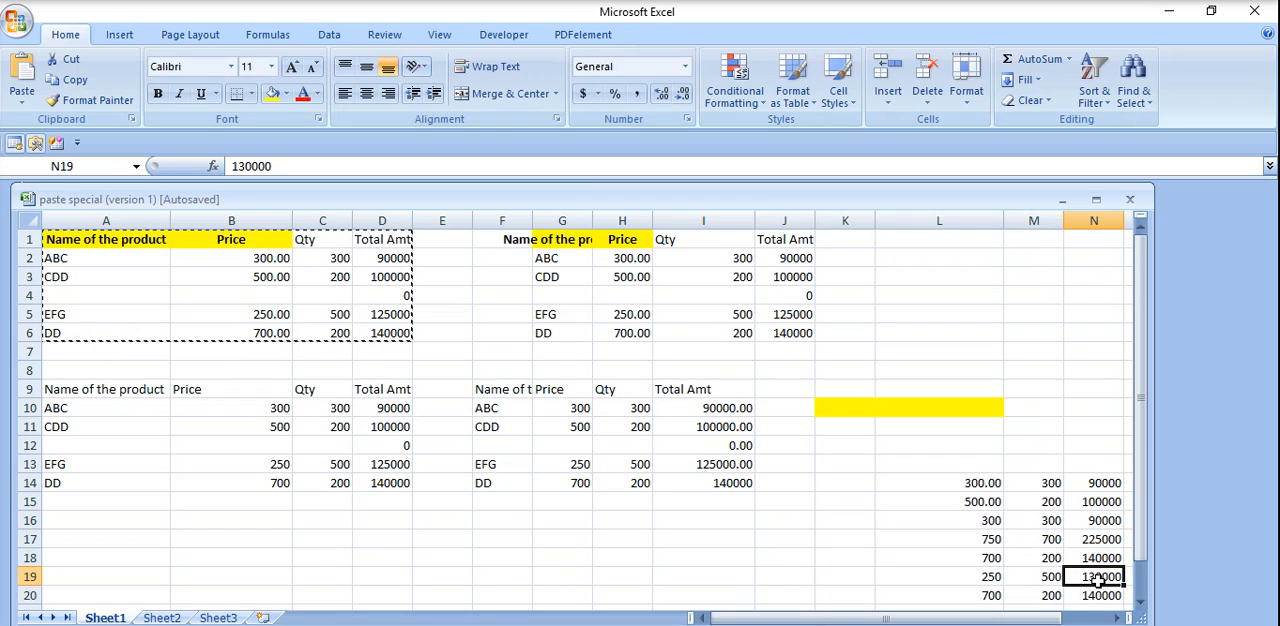
# Paste the copied product table at B16 as a link to the original cells using Paste Special.
pyautogui.click(198, 521)
pyautogui.click(18, 100)
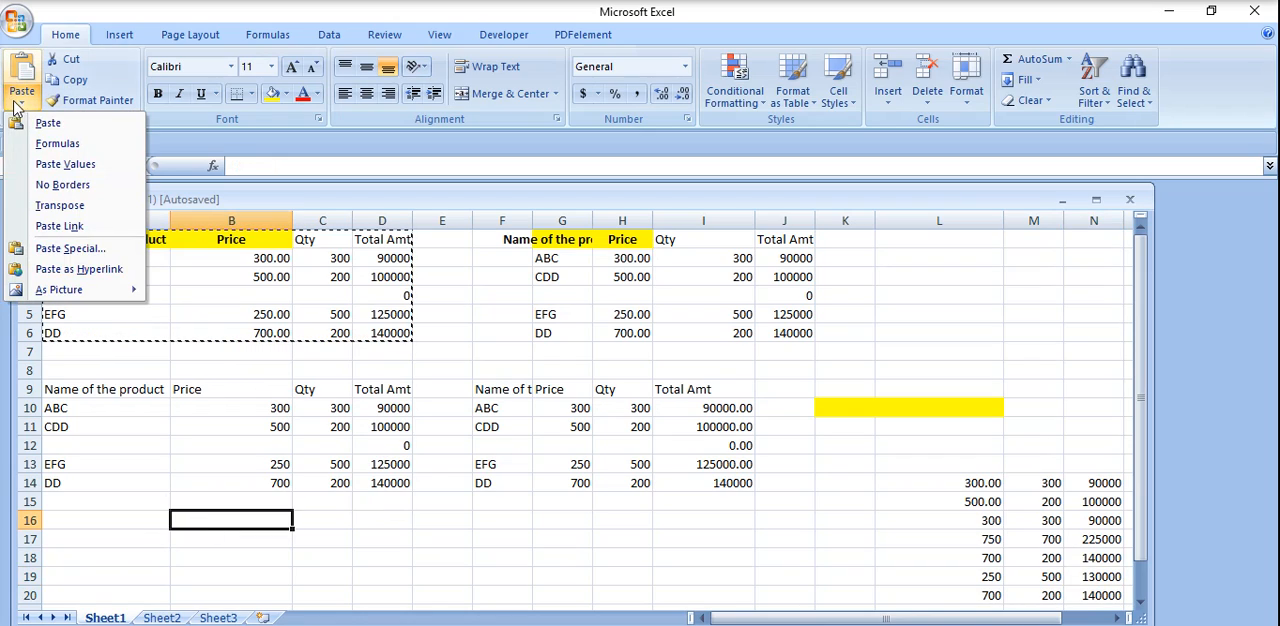
pyautogui.click(82, 248)
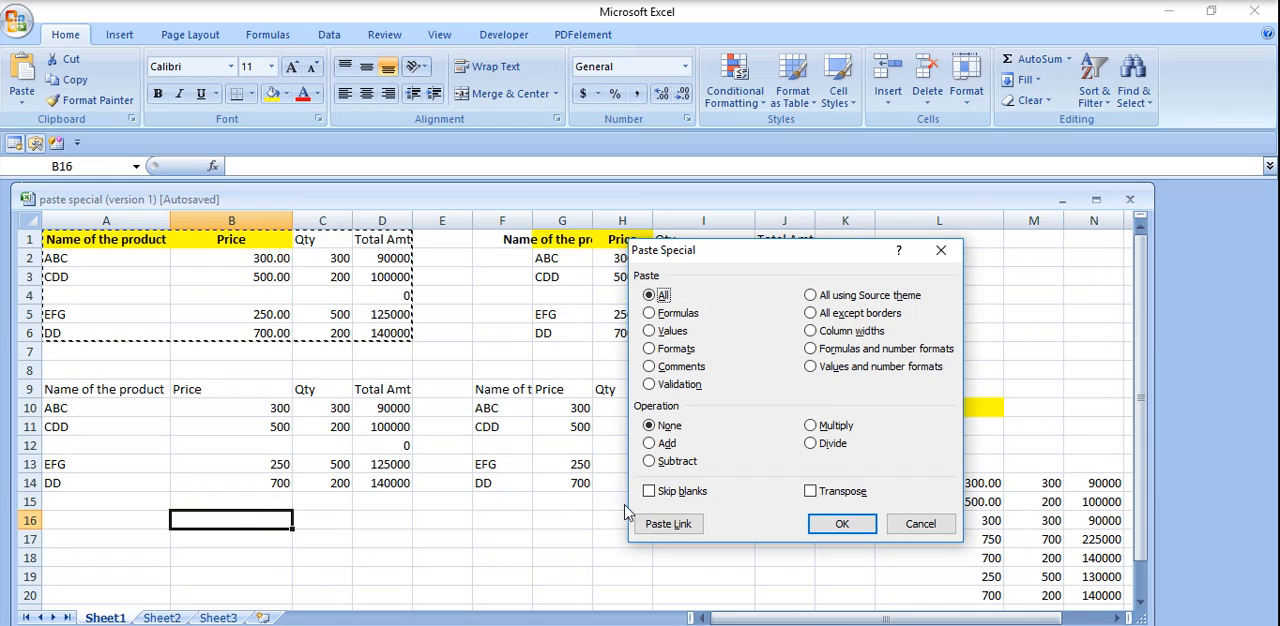
pyautogui.click(684, 525)
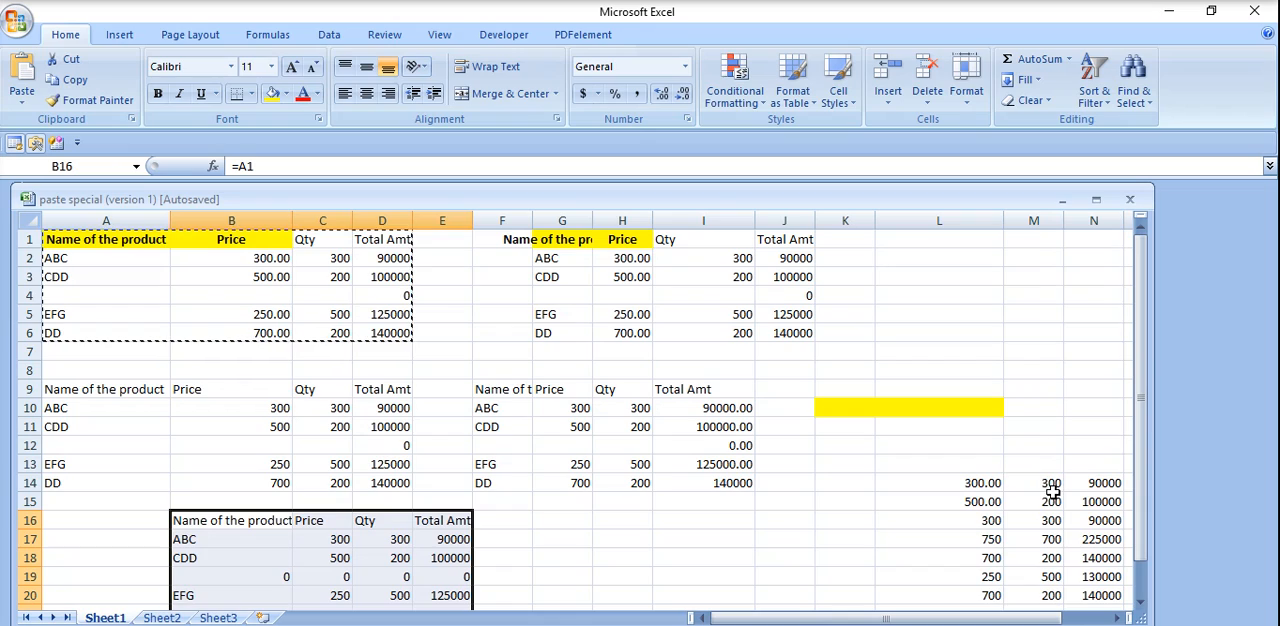
pyautogui.moveTo(1140, 500); pyautogui.dragTo(1145, 537)
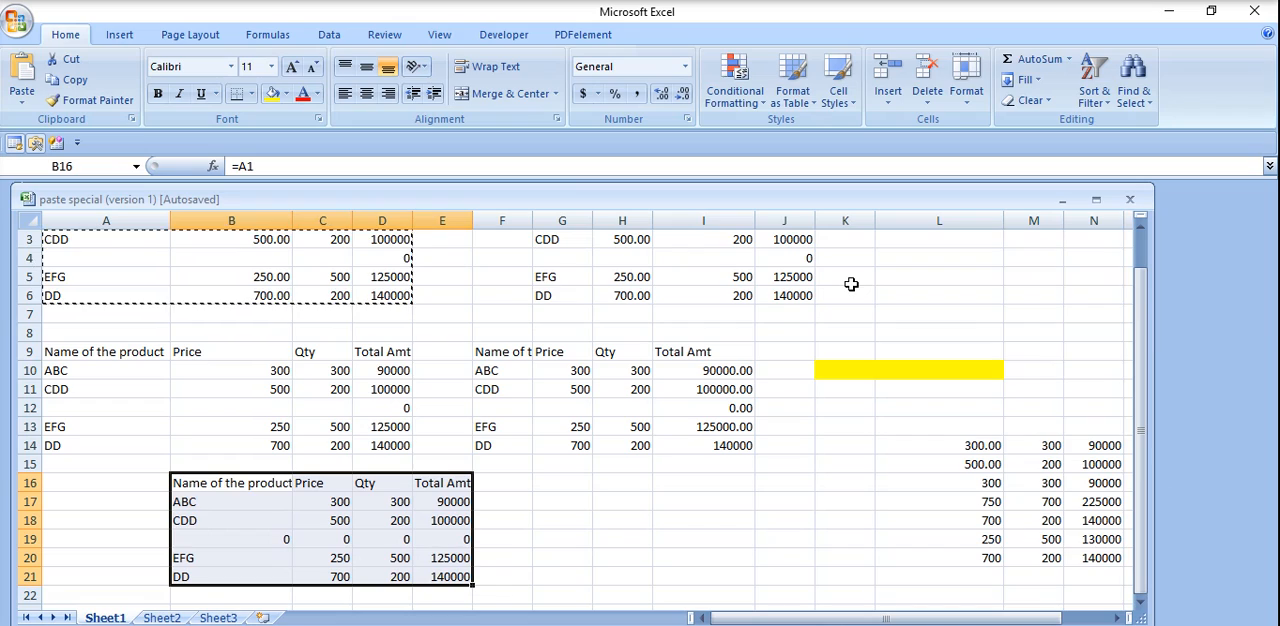
pyautogui.moveTo(1140, 312); pyautogui.dragTo(1136, 298)
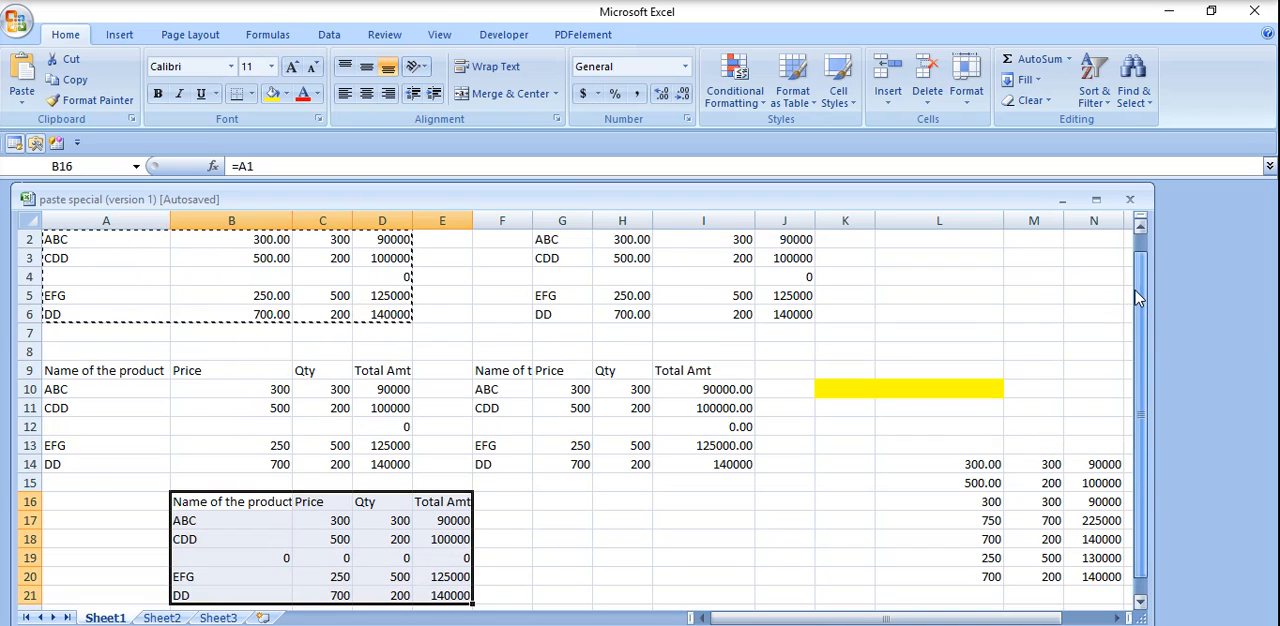
# Enter 500 in cell D4 of the original product table.
pyautogui.click(395, 278)
pyautogui.write('5')
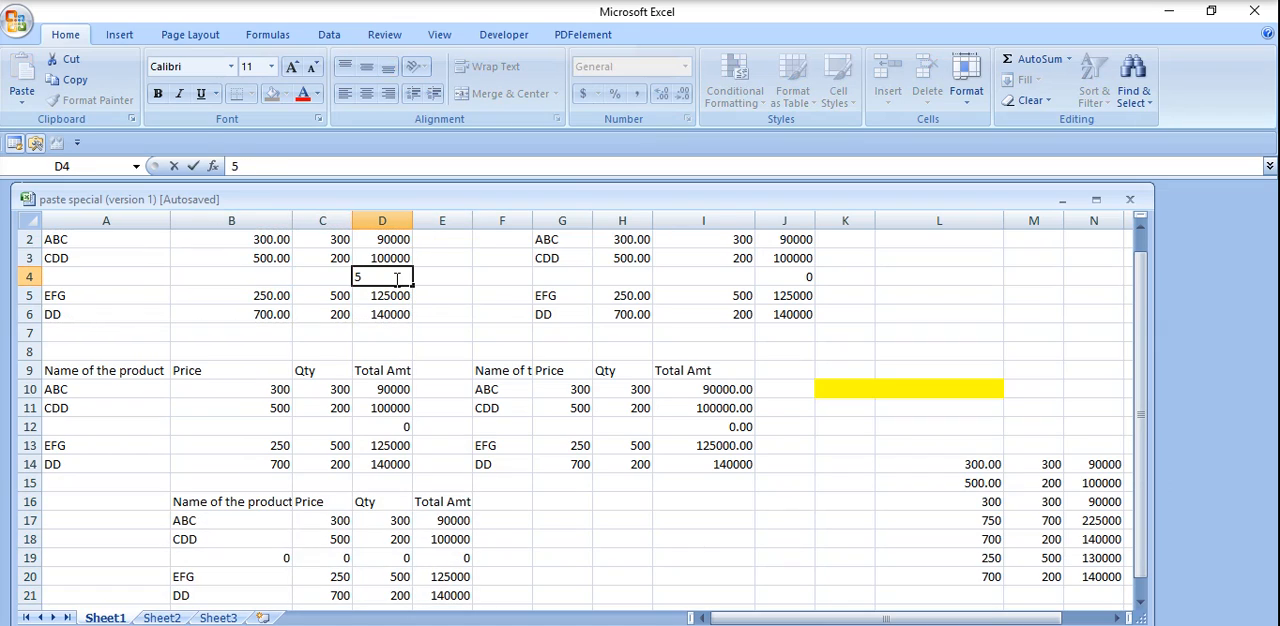
pyautogui.write('00')
pyautogui.press('Return')
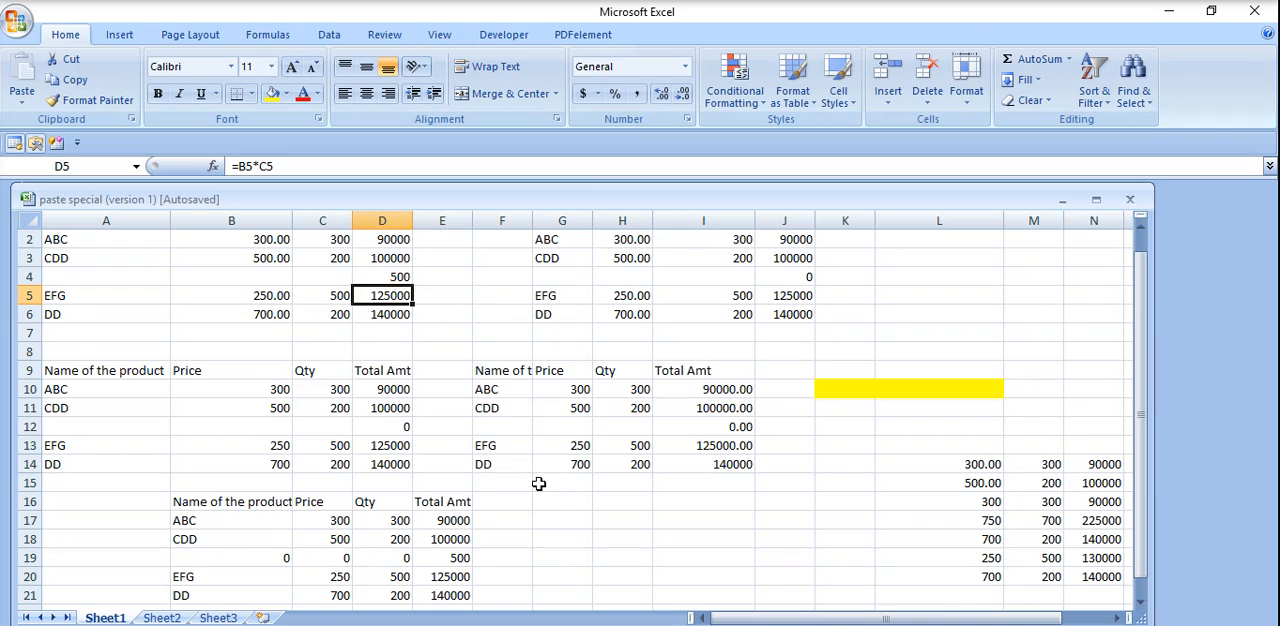
# Copy the updated product table in A1:D6.
pyautogui.click(1140, 227)
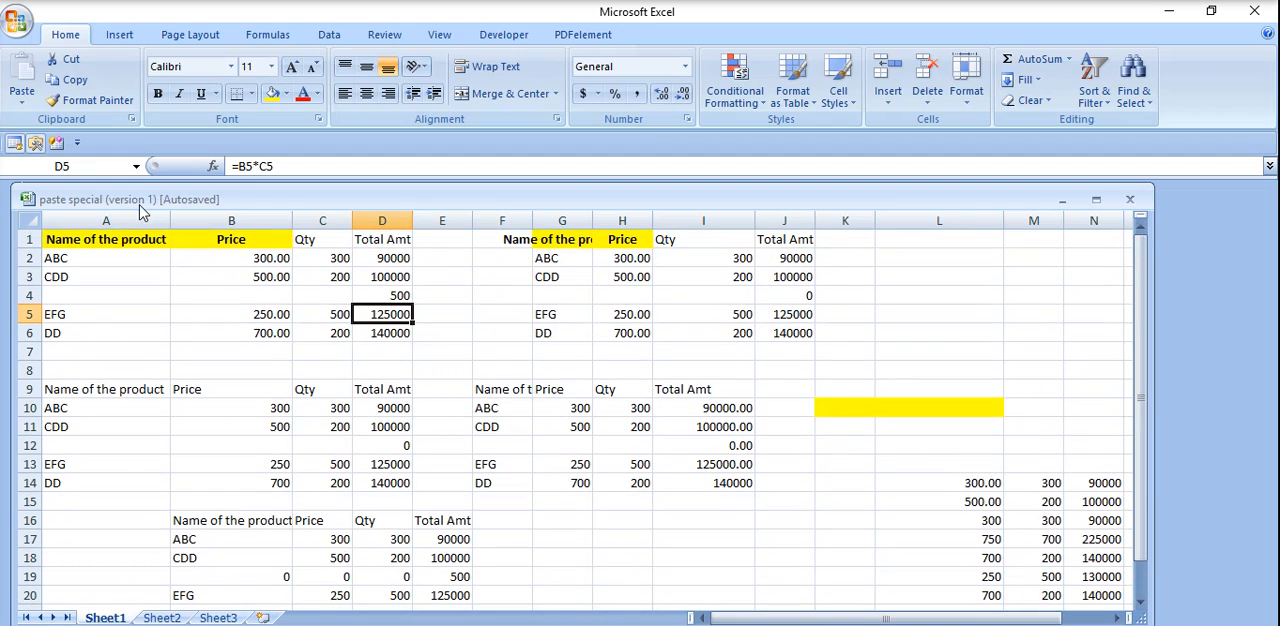
pyautogui.moveTo(75, 239); pyautogui.dragTo(369, 336)
pyautogui.hotkey('ctrl', 'c')
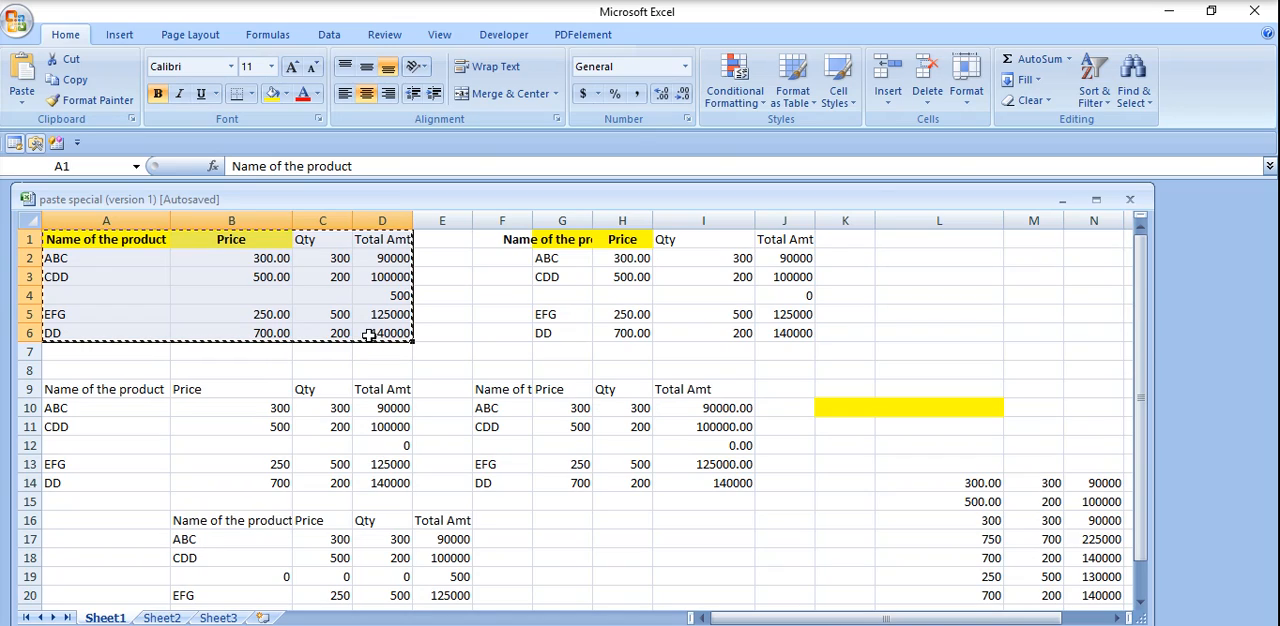
pyautogui.click(22, 104)
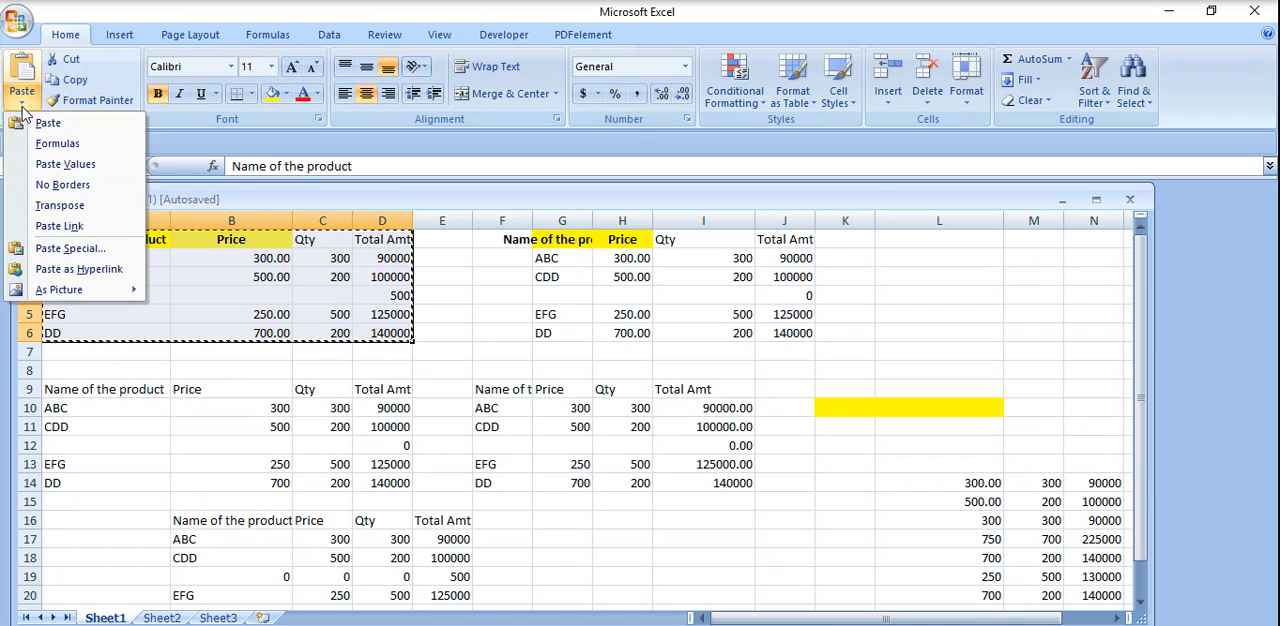
pyautogui.click(80, 248)
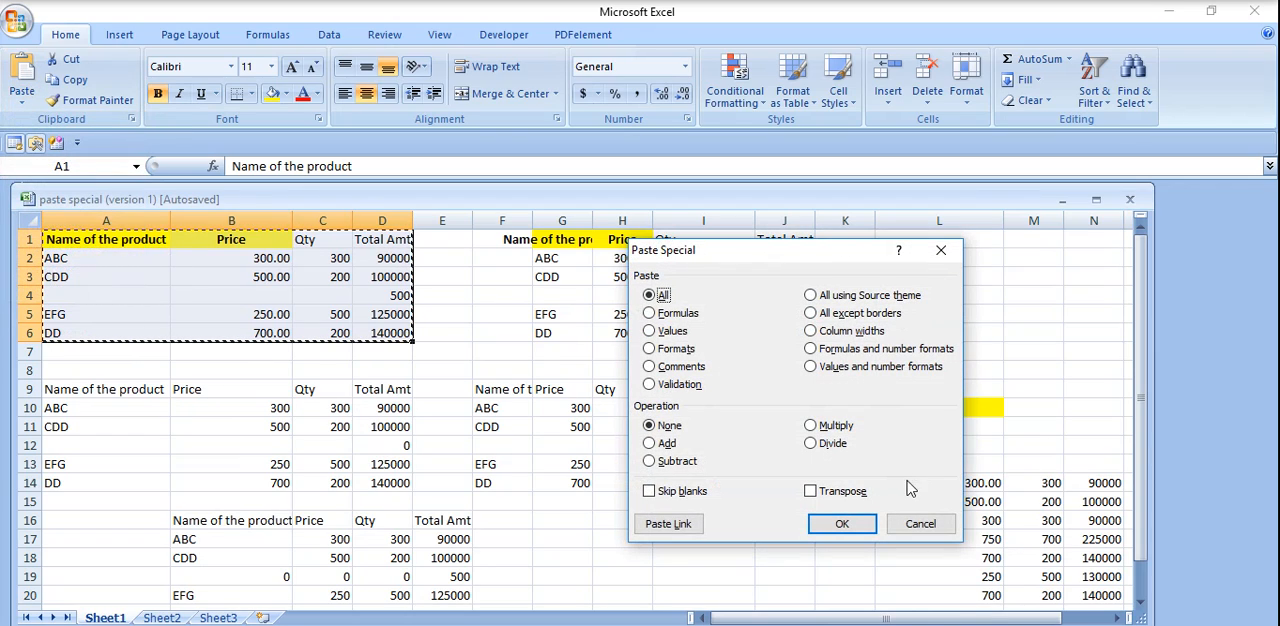
pyautogui.click(918, 522)
# Paste the copied product table at F23 with its rows and columns transposed using Paste Special.
pyautogui.moveTo(1141, 480); pyautogui.dragTo(1152, 580)
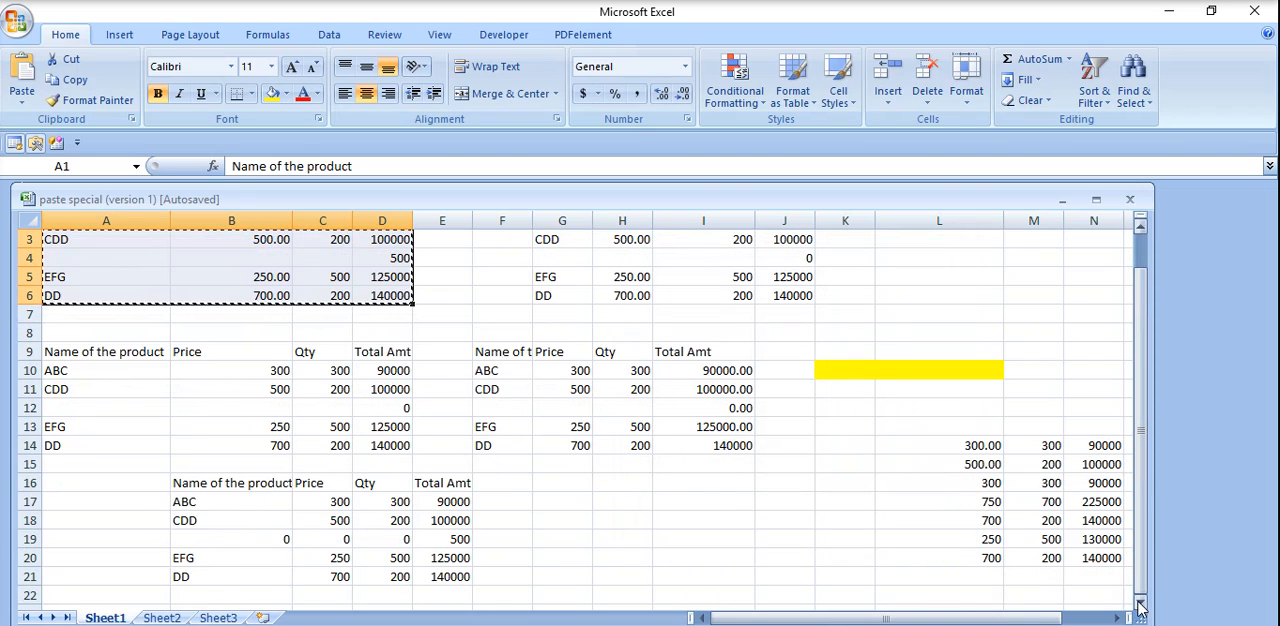
pyautogui.click(1141, 610)
pyautogui.click(1141, 610)
pyautogui.click(1141, 610)
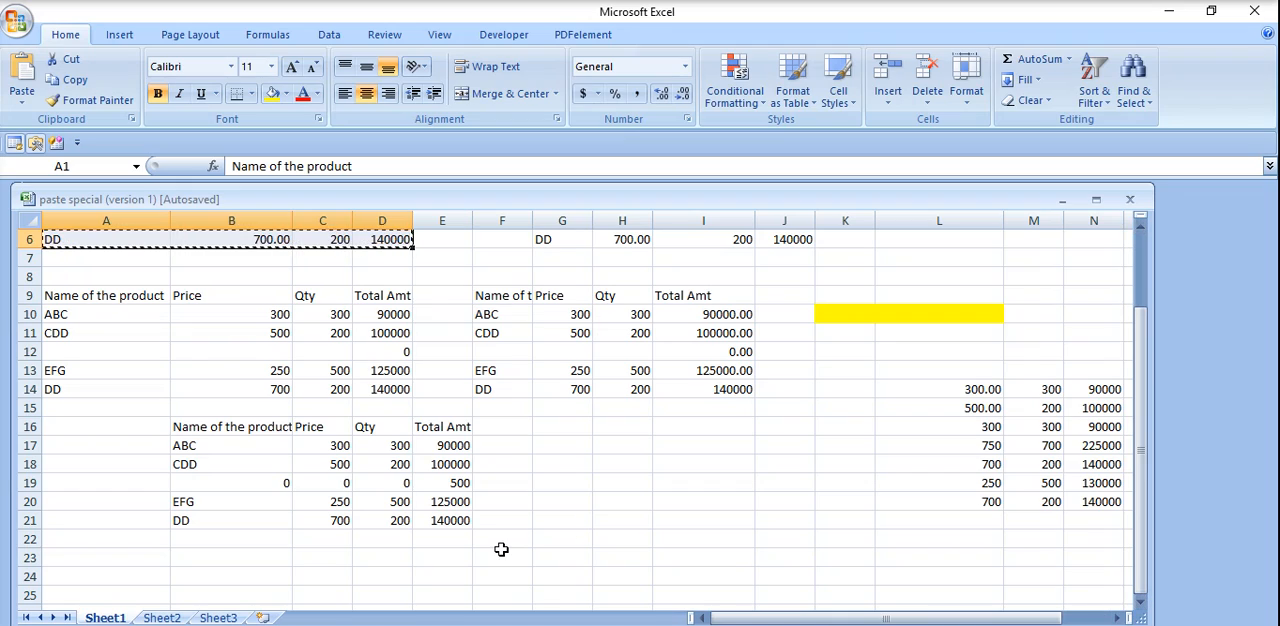
pyautogui.click(505, 558)
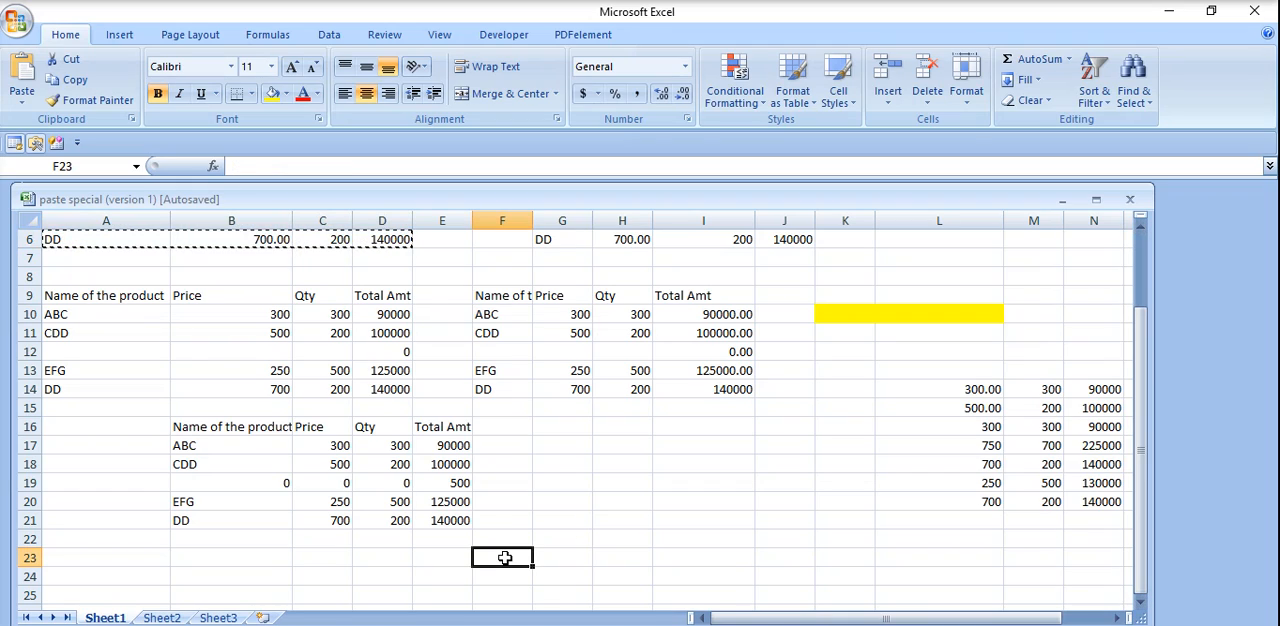
pyautogui.click(22, 100)
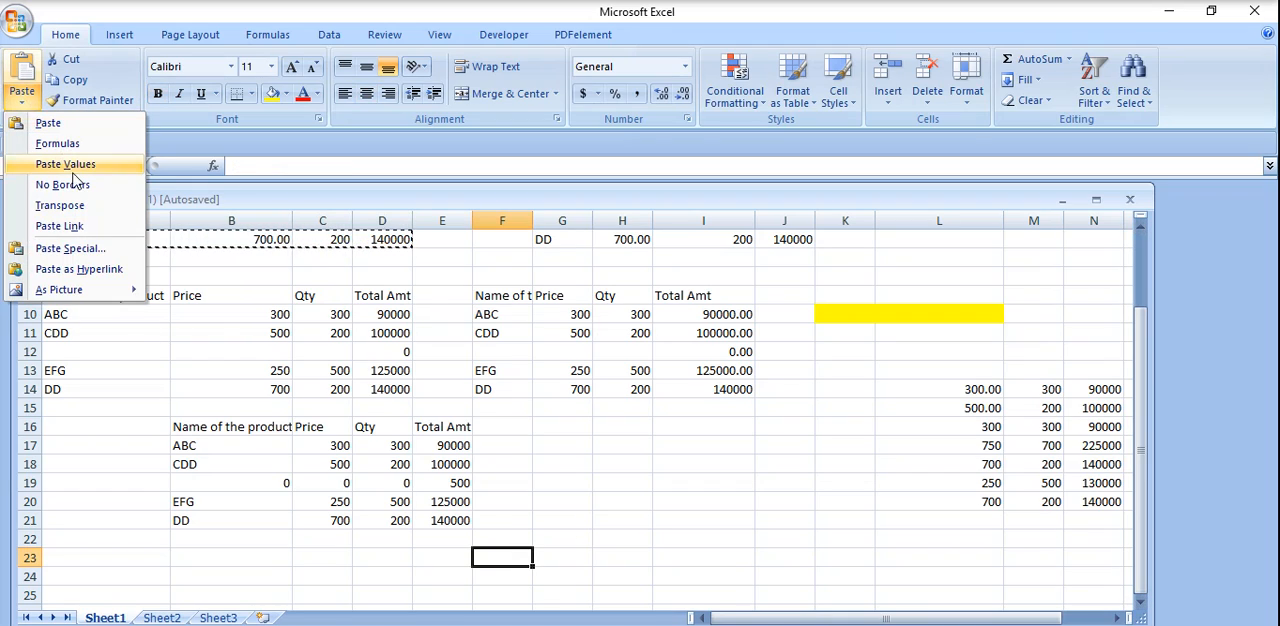
pyautogui.click(86, 248)
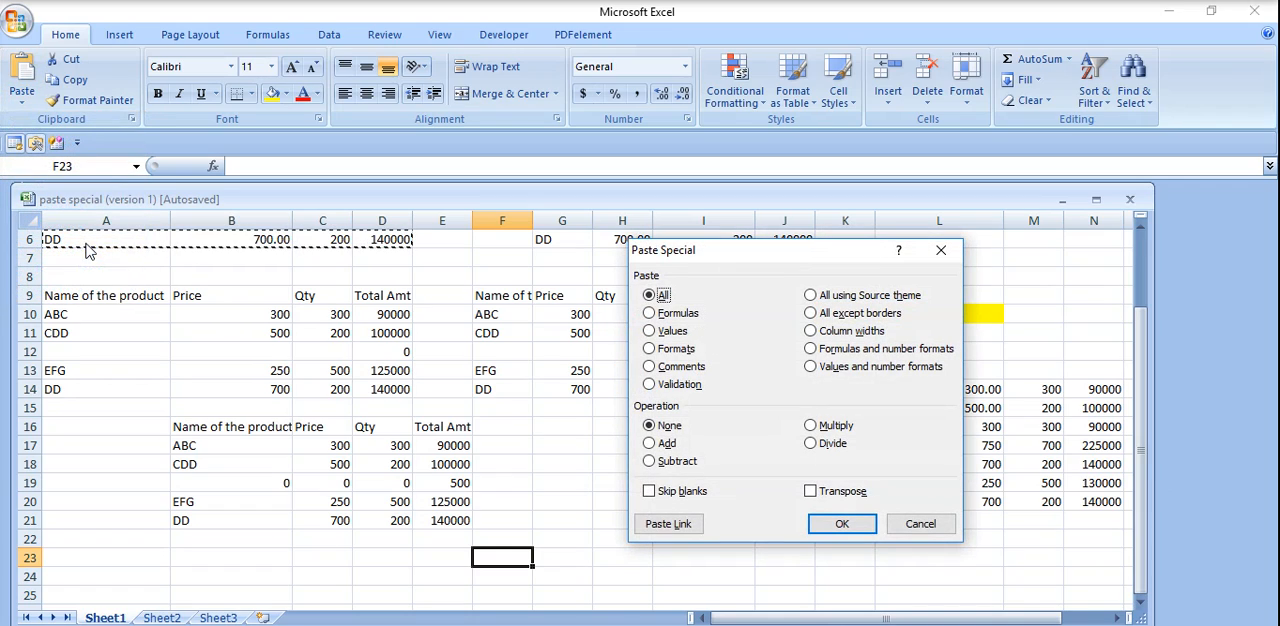
pyautogui.click(817, 497)
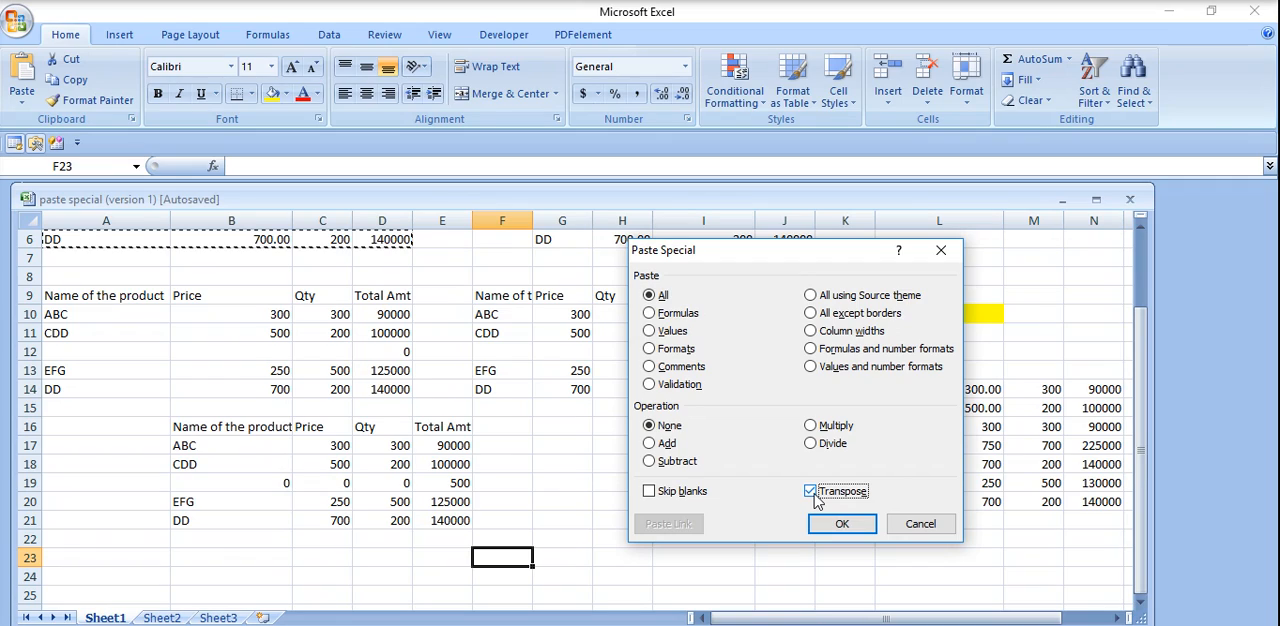
pyautogui.click(840, 523)
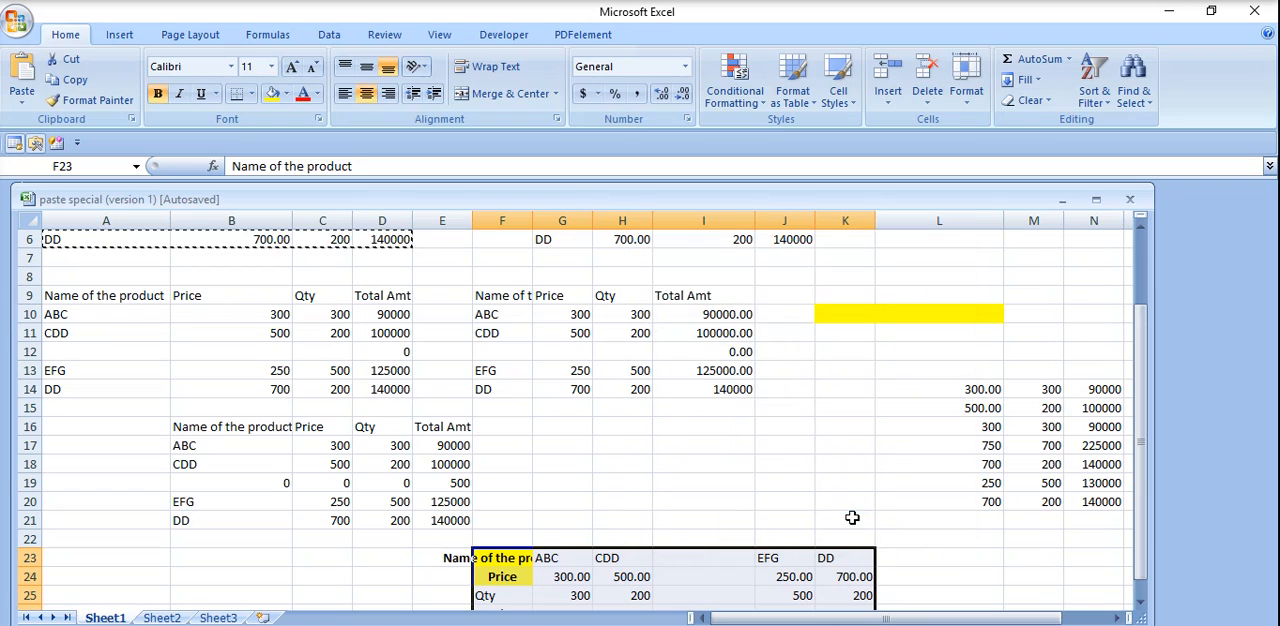
pyautogui.click(1141, 600)
pyautogui.click(1141, 600)
pyautogui.click(1141, 600)
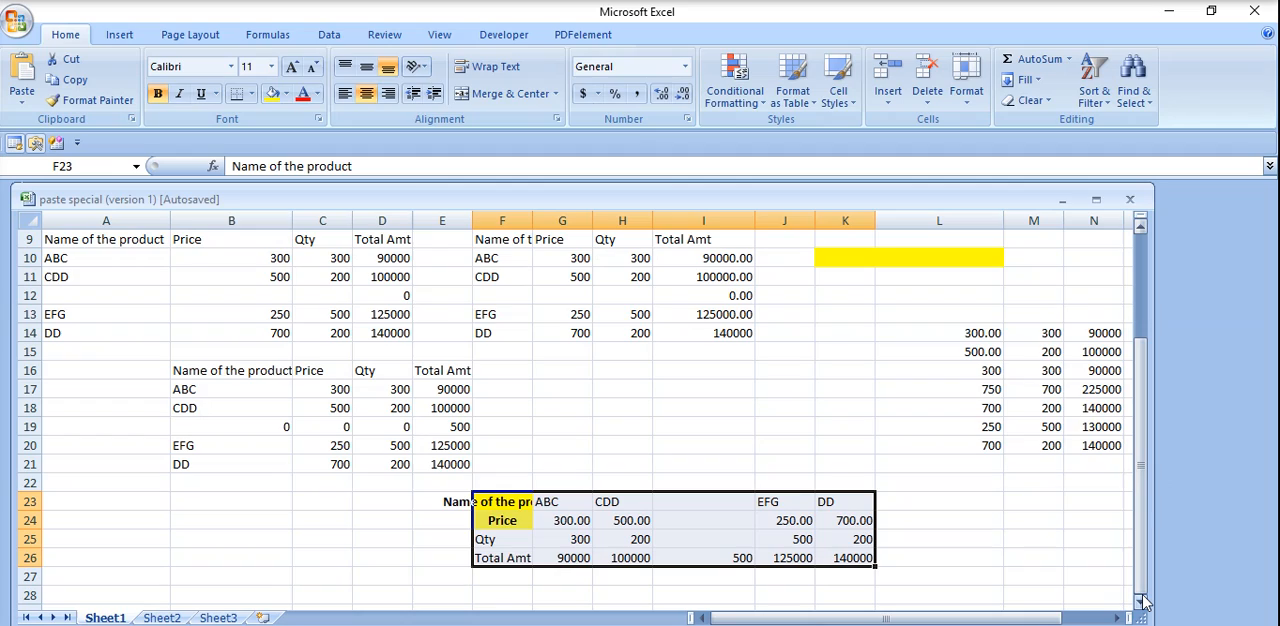